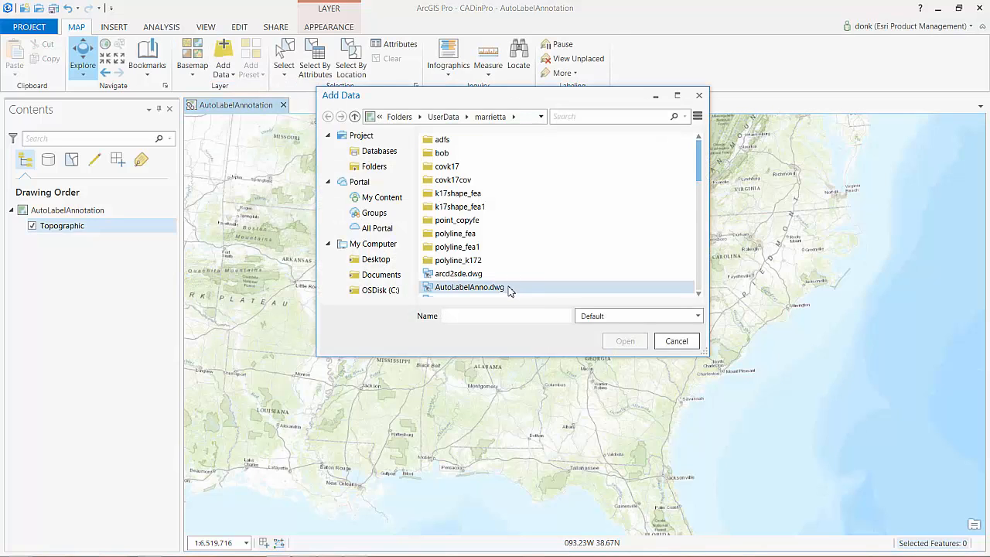
Add the Annotation, Point and Polyline feature classes from AutoLabelAnno.dwg to the map
double_click(509, 289)
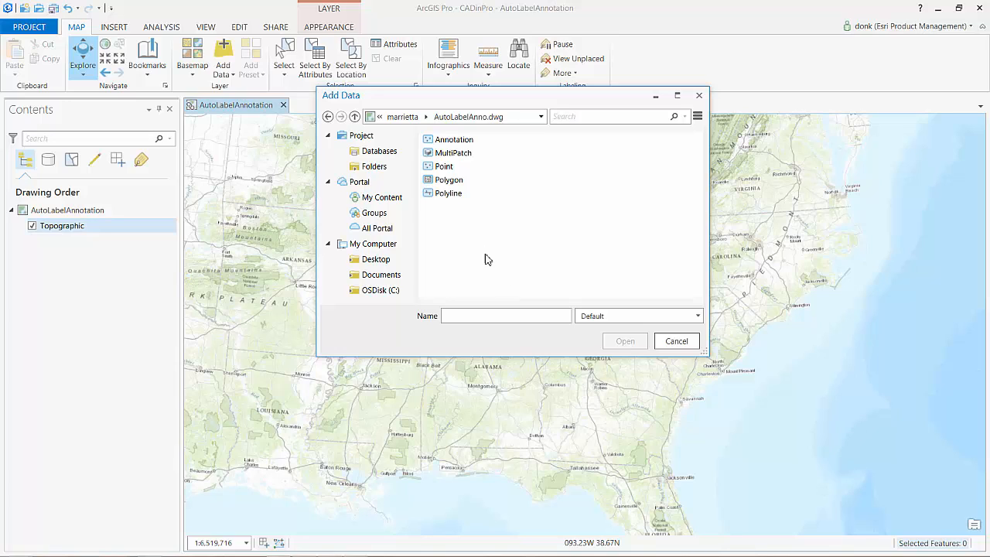
left_click(452, 195)
left_click(445, 167, "ctrl")
left_click(451, 139, "ctrl")
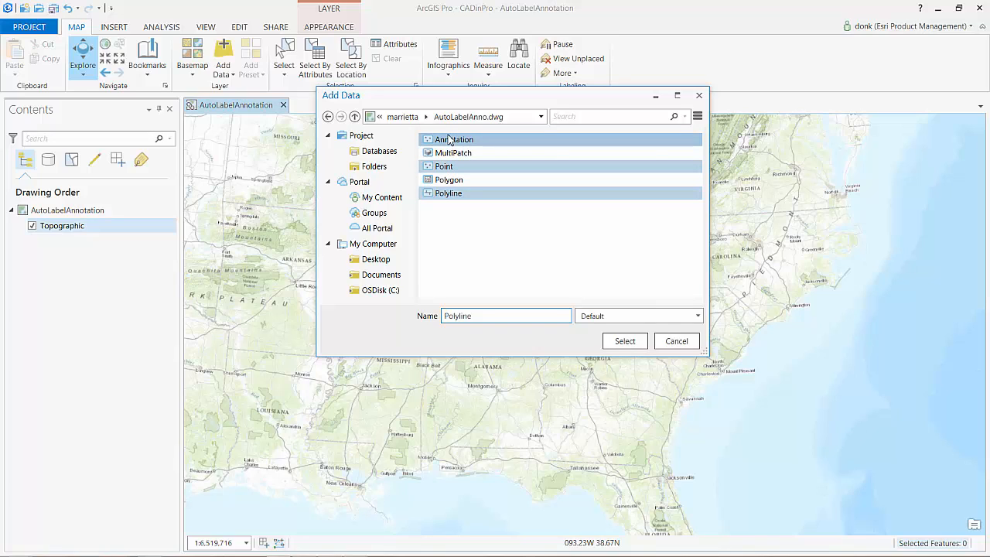
left_click(616, 341)
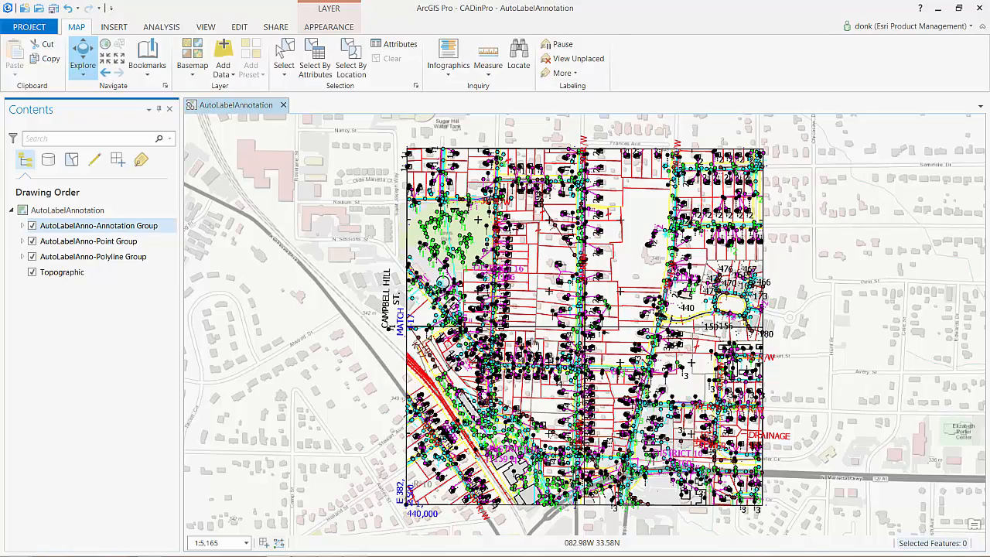
scroll(453, 468, "up", 2)
scroll(454, 468, "up", 3)
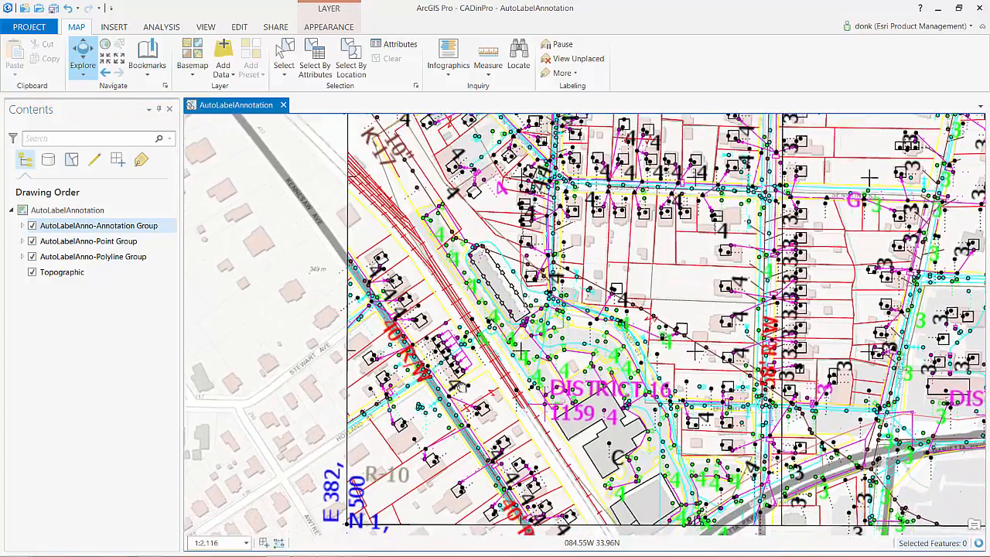
left_click_drag(461, 386, 481, 295)
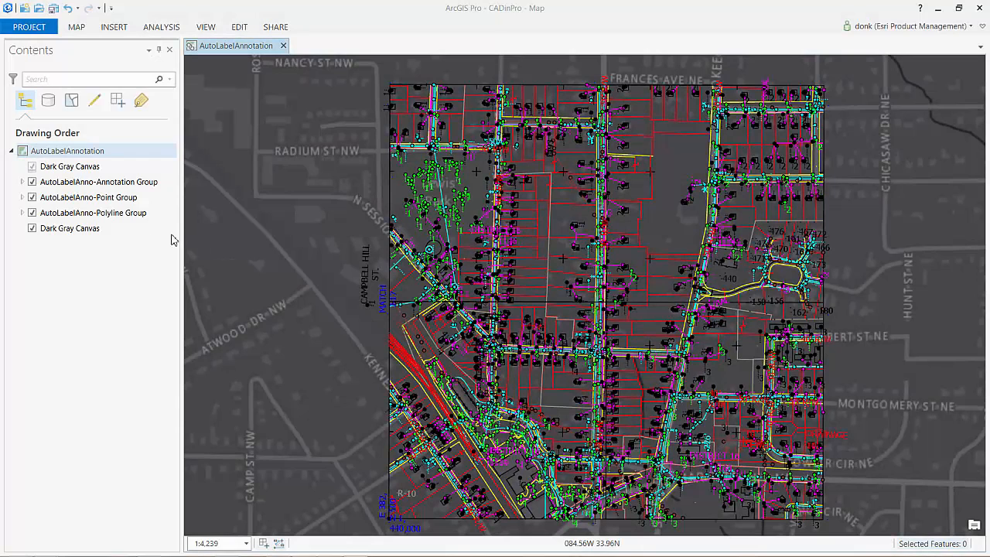
Inspect the definition query of the WATER layer in the AutoLabelAnno-Polyline Group
left_click(23, 214)
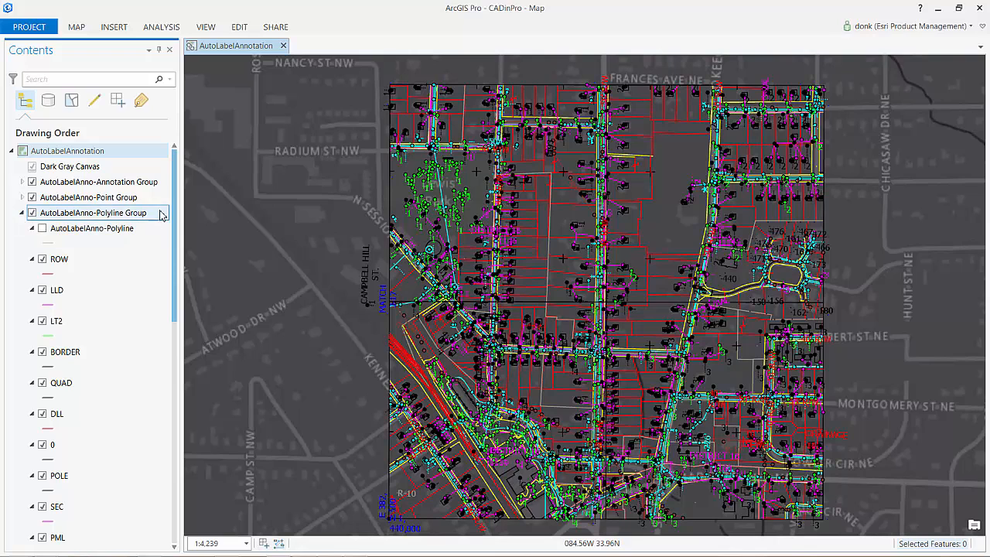
left_click_drag(177, 213, 150, 379)
left_click(102, 373)
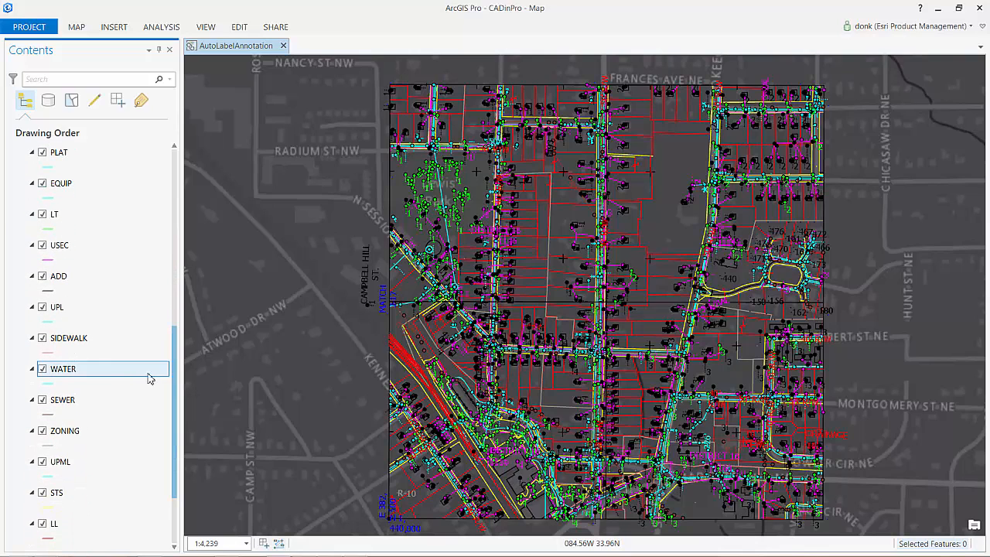
right_click(99, 377)
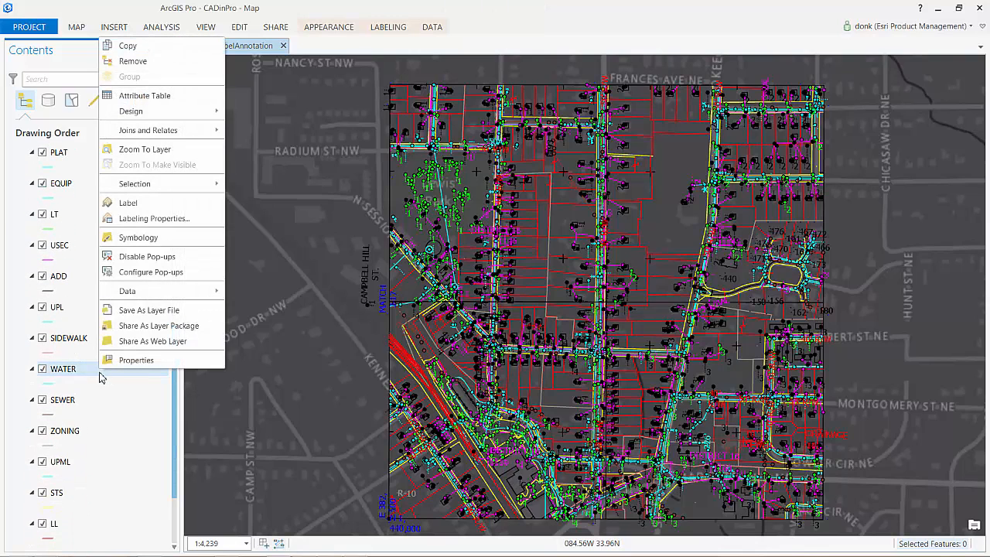
left_click(136, 360)
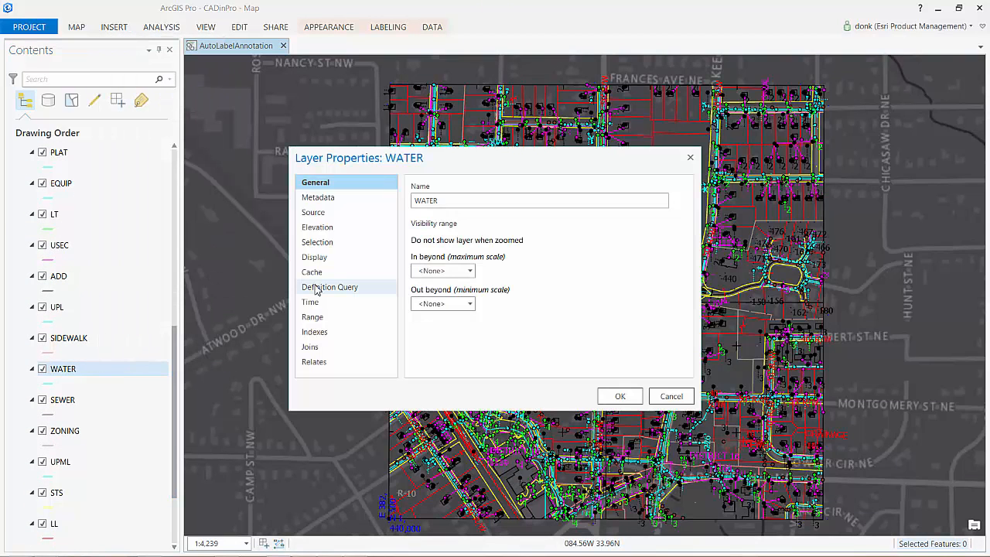
left_click(316, 290)
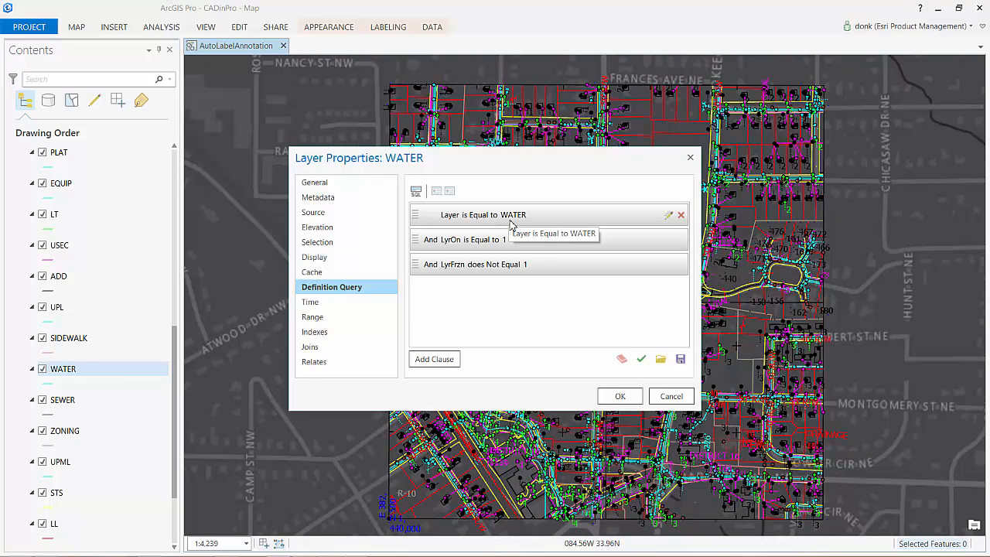
left_click(613, 396)
right_click(113, 372)
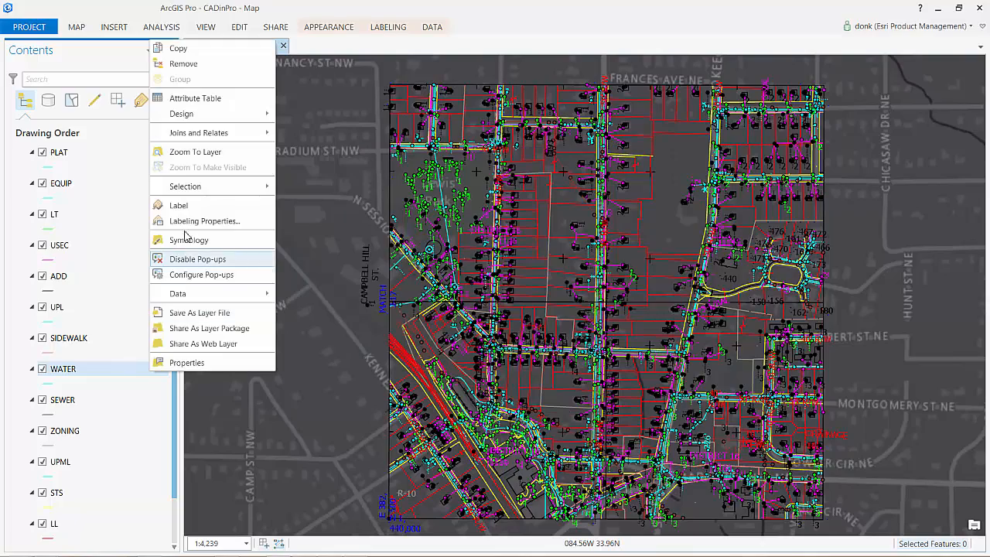
mouse_move(194, 188)
left_click(333, 258)
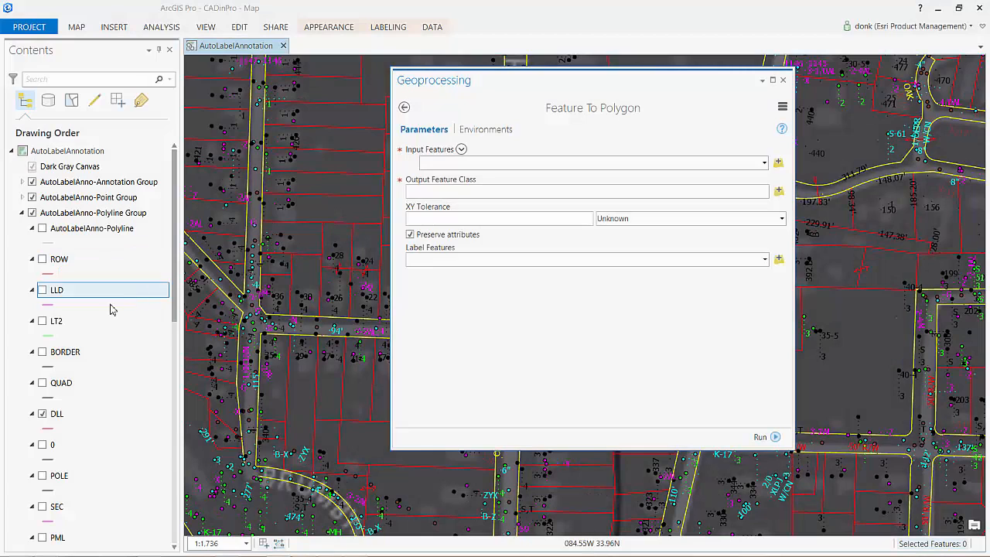
Add the DLL, STS and LL polyline layers as input features of the Feature To Polygon tool
left_click(66, 413)
left_click_drag(358, 215, 447, 165)
left_click_drag(175, 314, 180, 507)
left_click(82, 455)
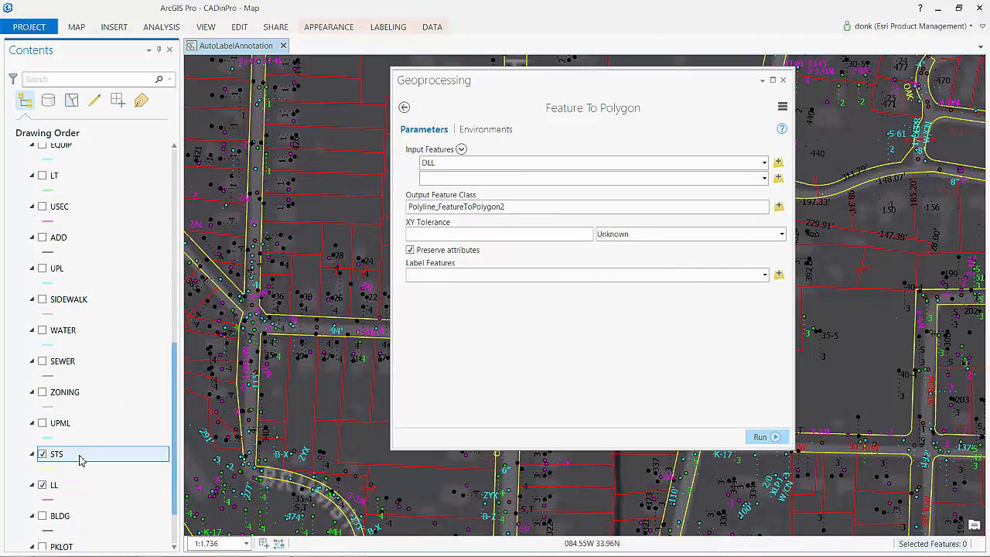
left_click_drag(458, 185, 458, 184)
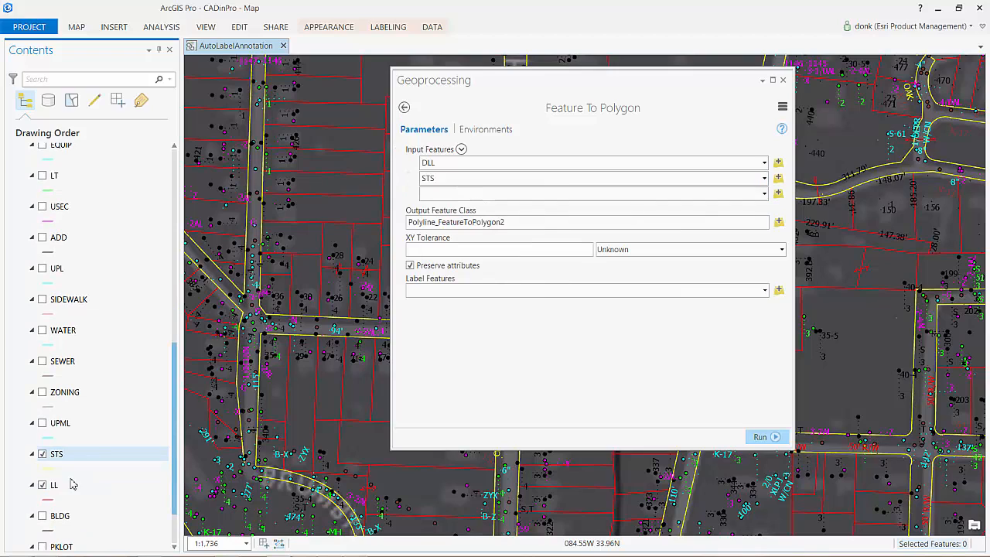
left_click_drag(66, 485, 432, 194)
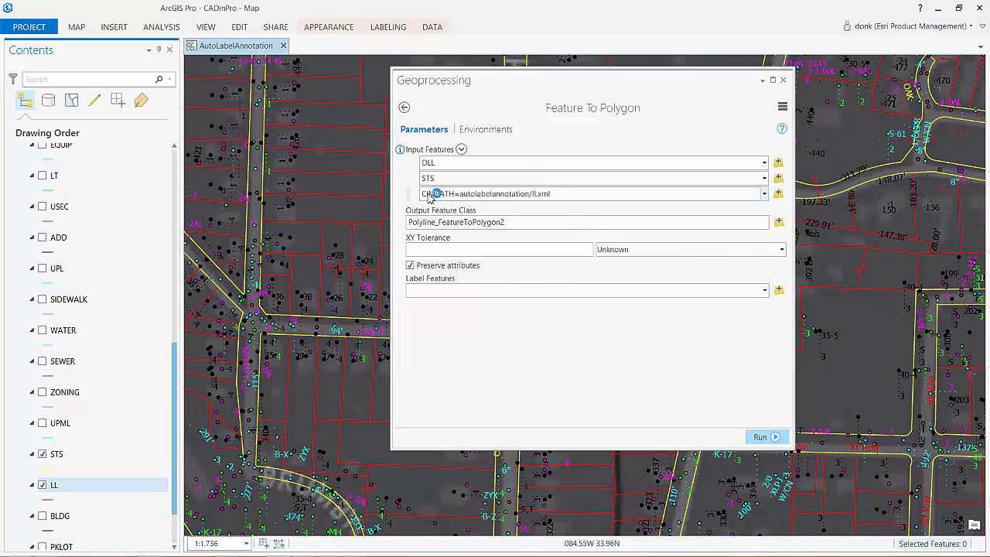
Run Feature To Polygon with the output feature class NewLots and an XY tolerance of 1
double_click(666, 238)
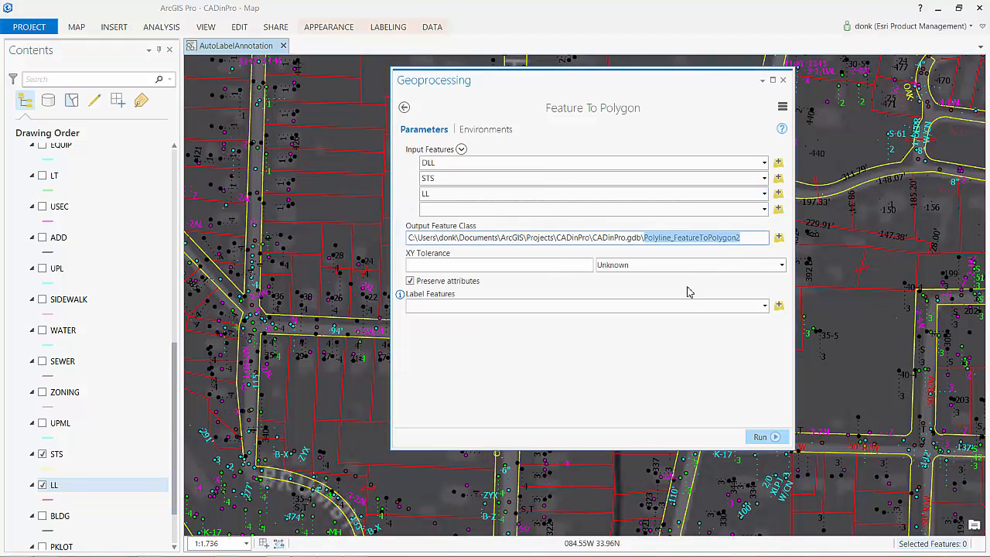
type("NewLots")
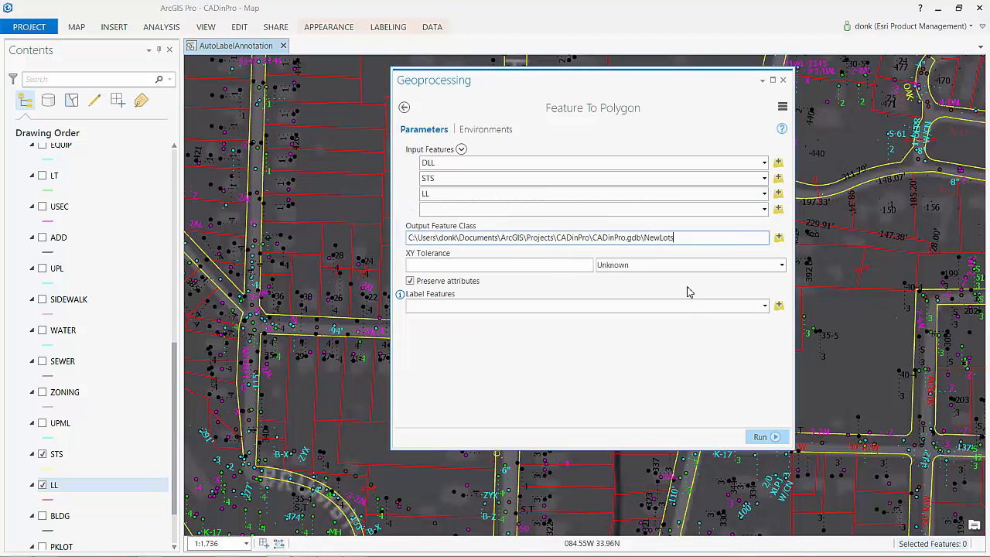
left_click(579, 266)
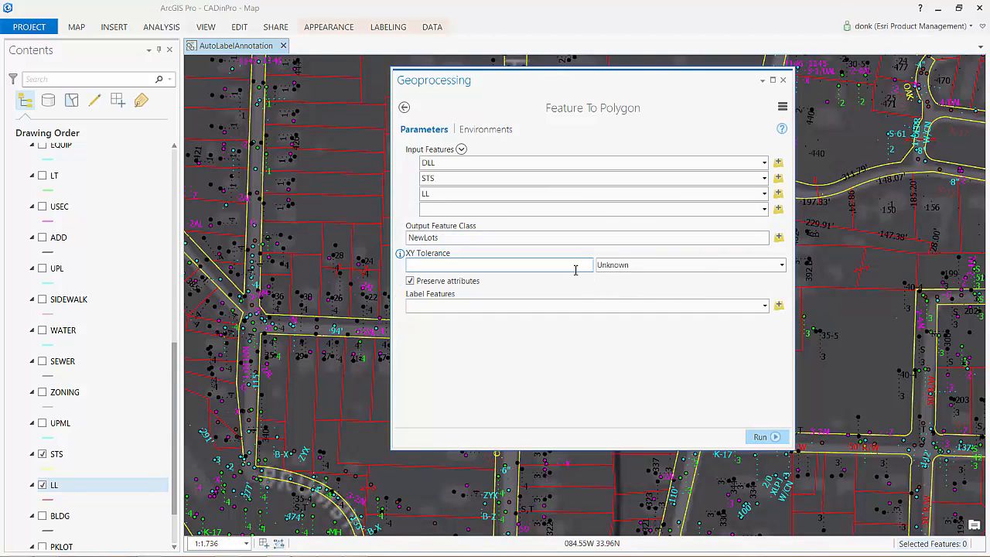
type("1")
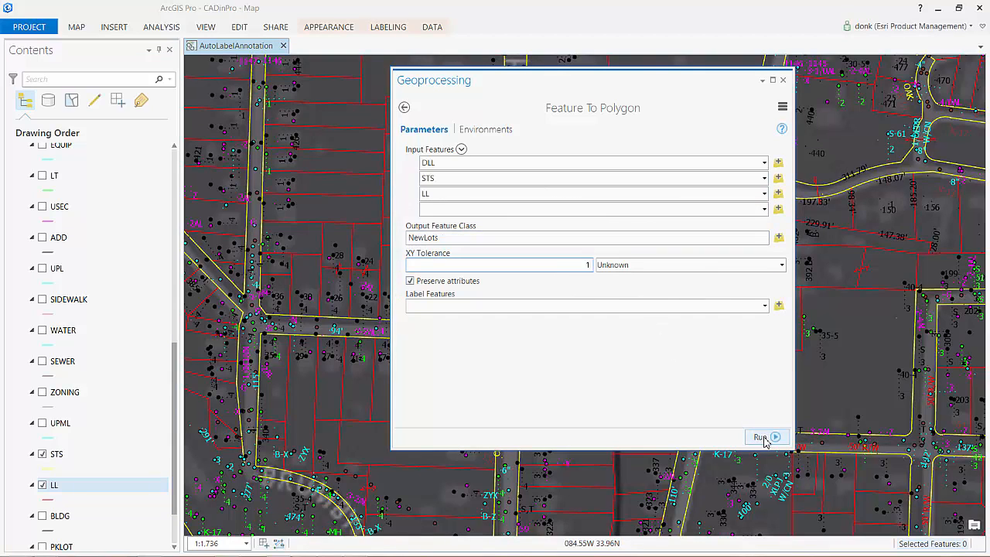
left_click(763, 437)
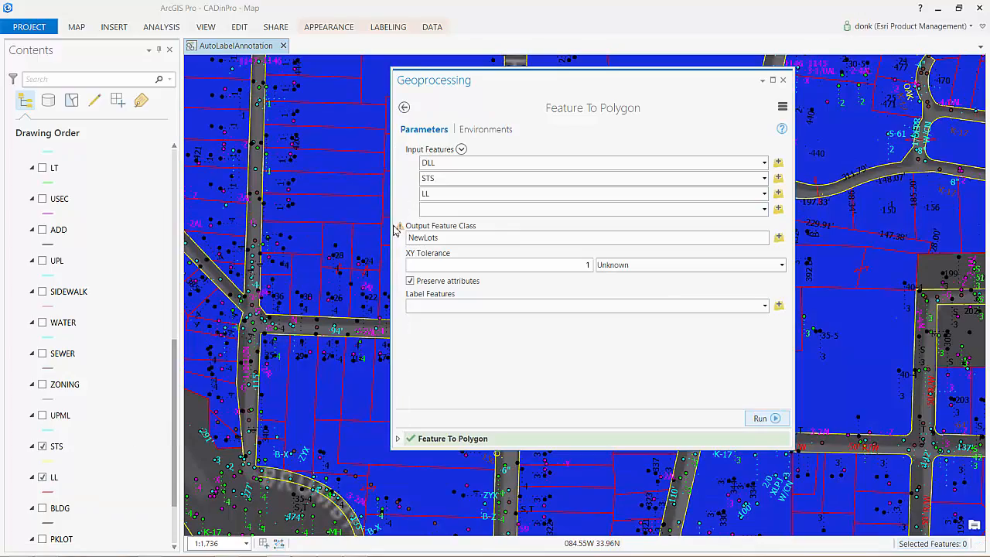
left_click(783, 79)
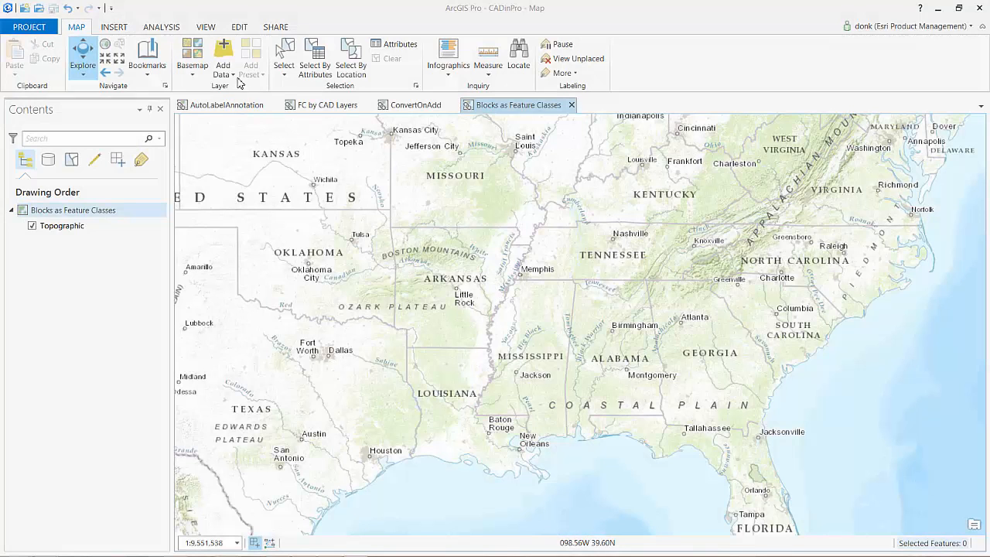
Add all feature classes of BlockFCs.dwg, from 1PHSE through WT, to the Blocks as Feature Classes map
left_click(223, 51)
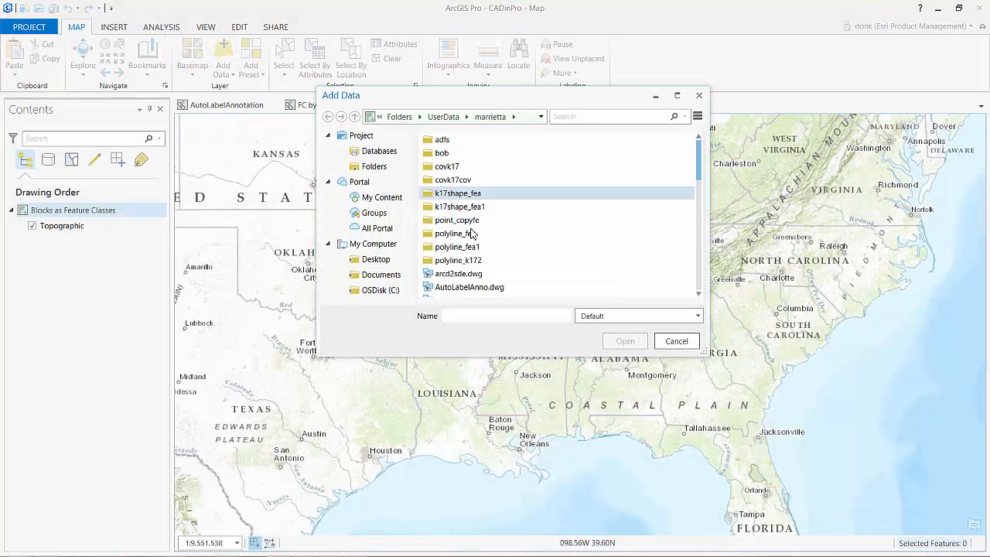
left_click(698, 293)
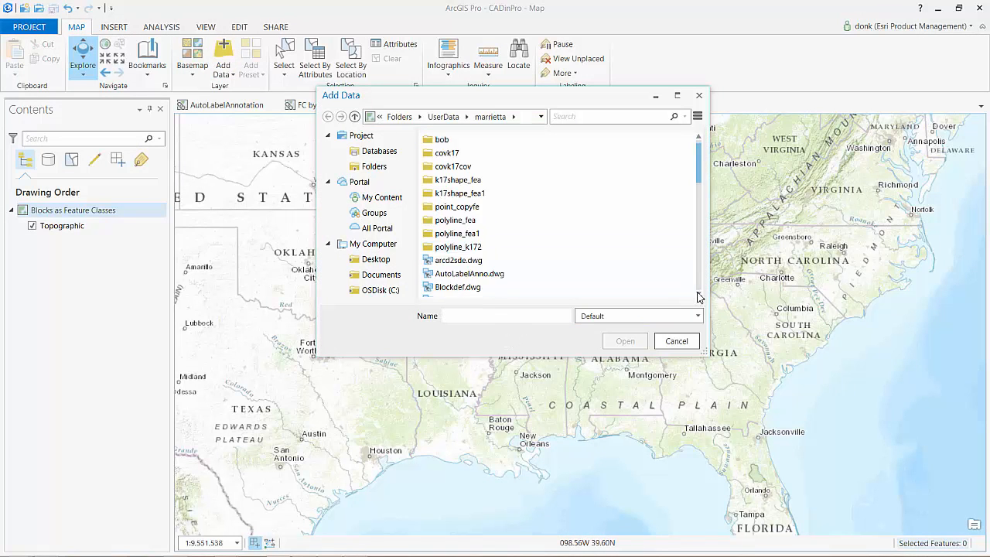
left_click(698, 294)
left_click(698, 294)
double_click(463, 274)
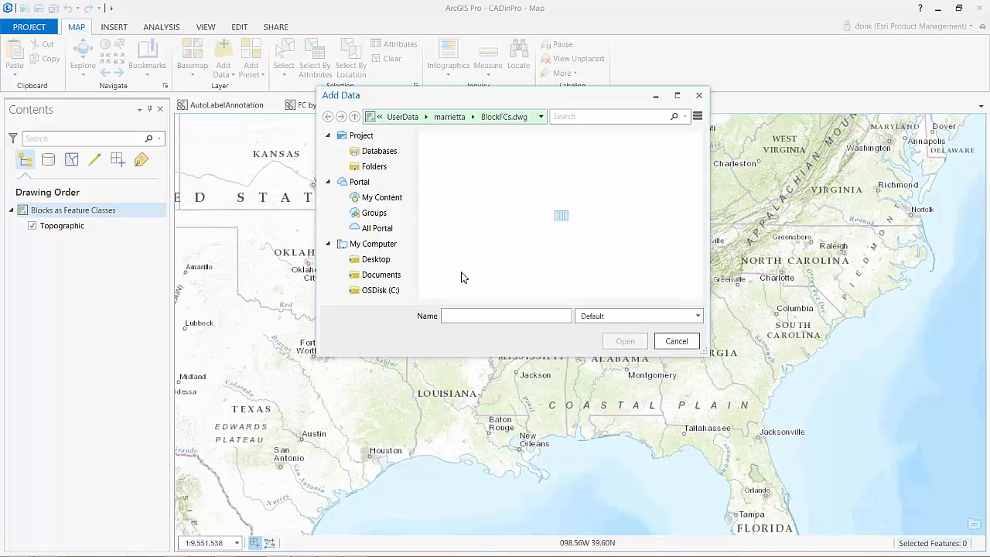
left_click(453, 142)
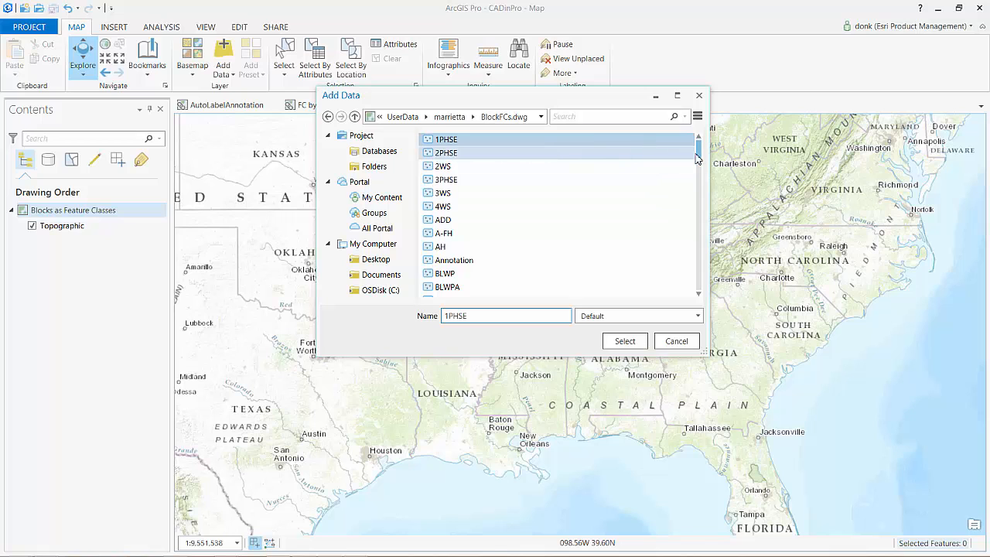
left_click_drag(701, 160, 688, 287)
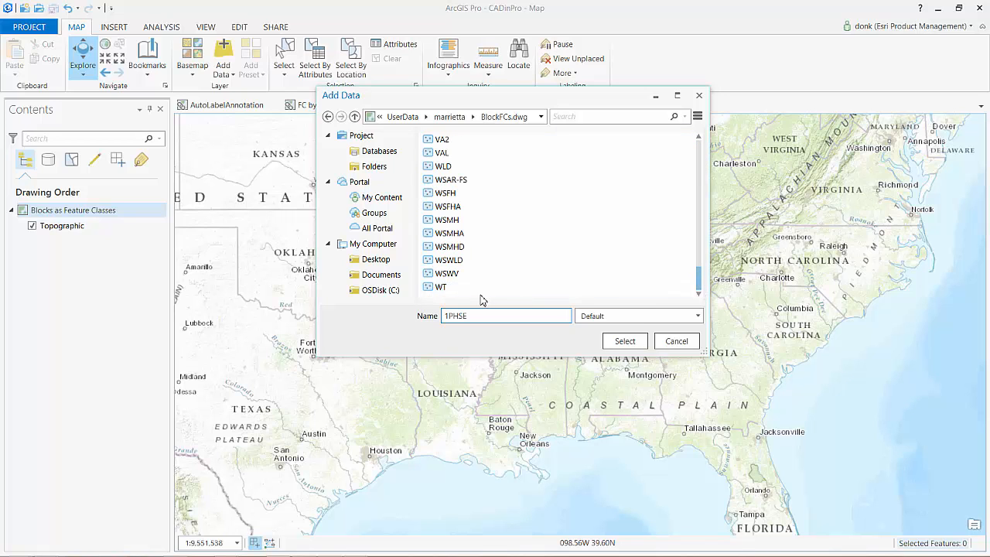
left_click(456, 291, "shift")
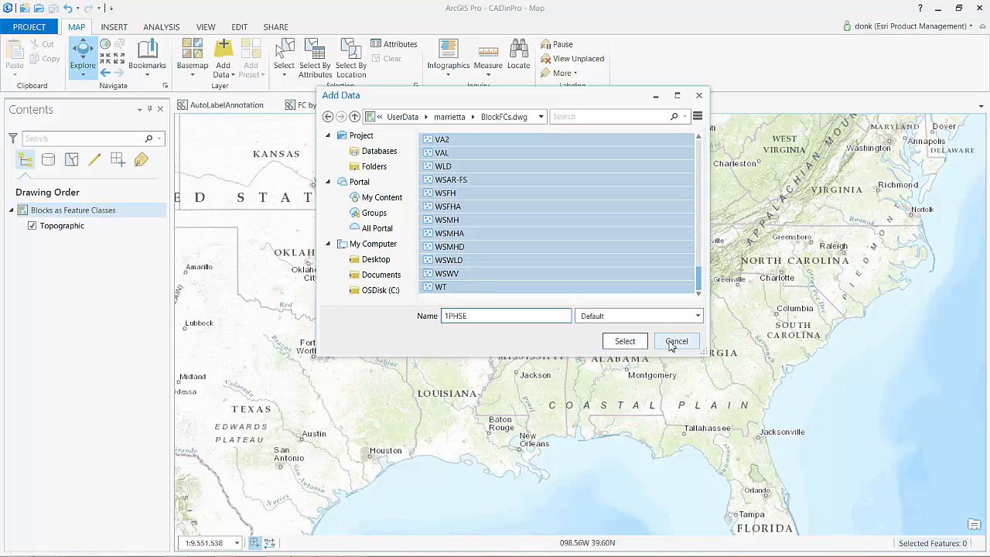
left_click(633, 343)
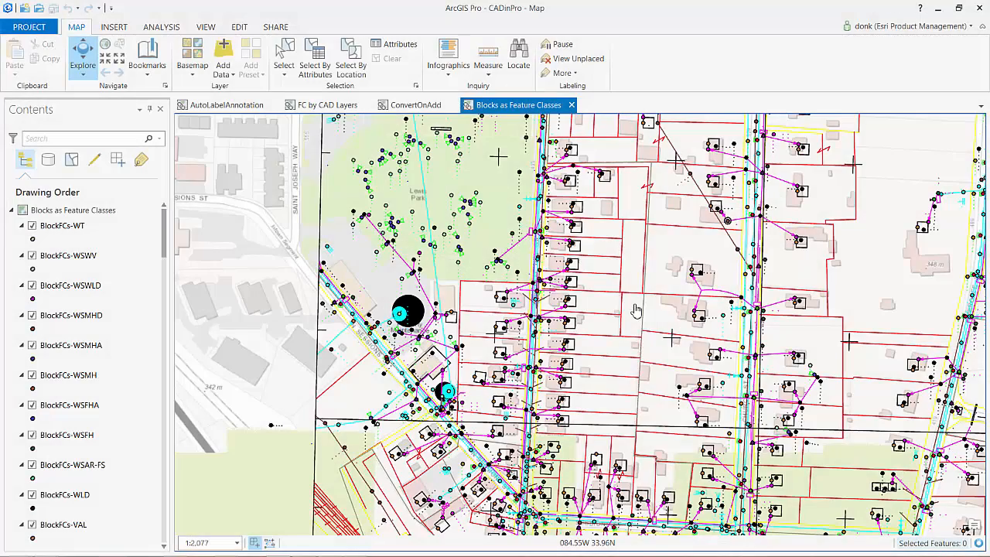
Filter the layer list by "tree" and change the BlockFCs-TREE point symbol to California Redwood
left_click(92, 141)
type("tree")
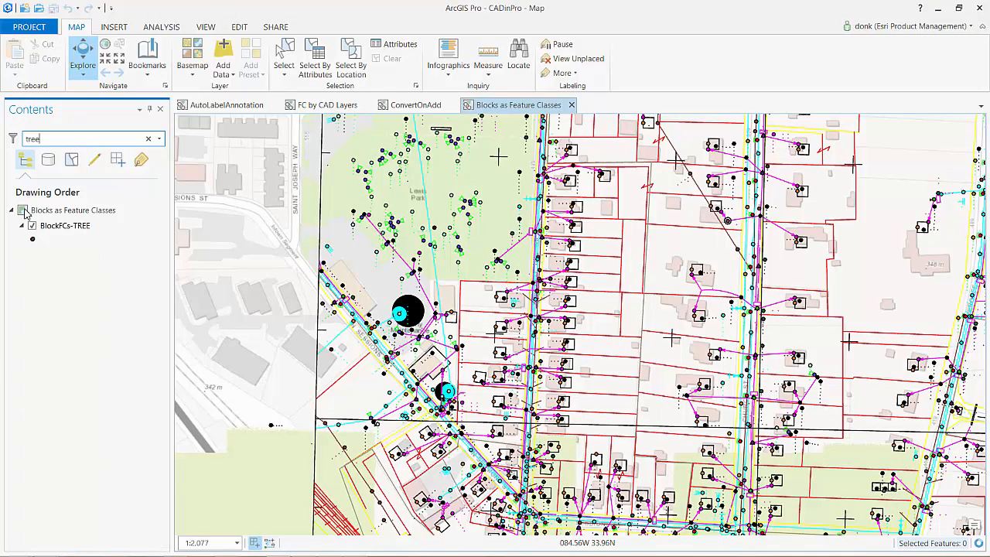
left_click(34, 241)
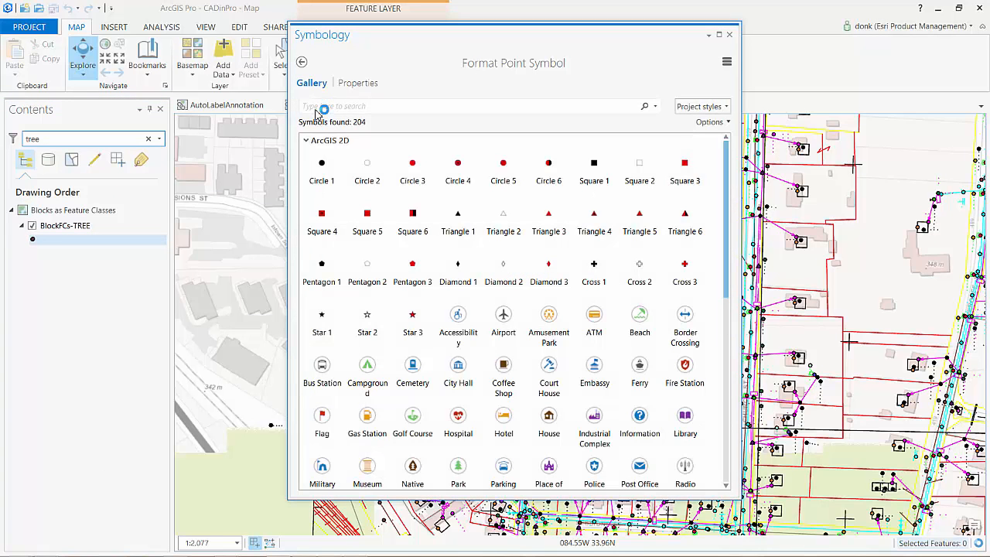
left_click(317, 111)
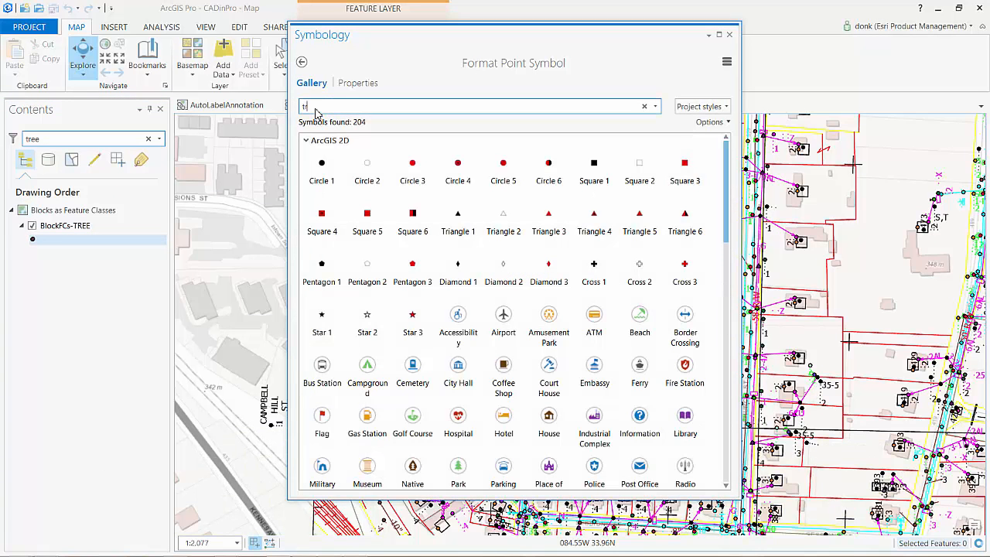
type("tree")
key("Return")
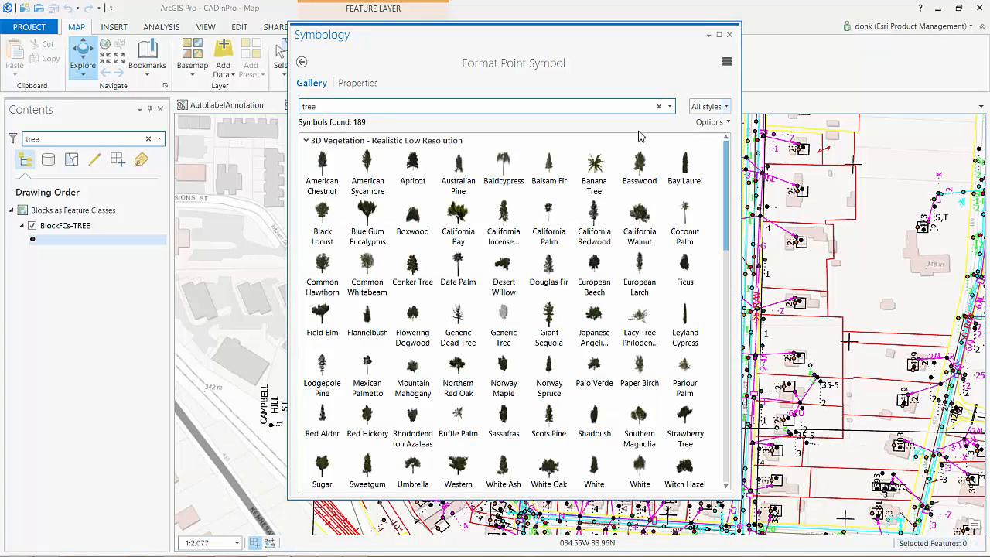
left_click(598, 223)
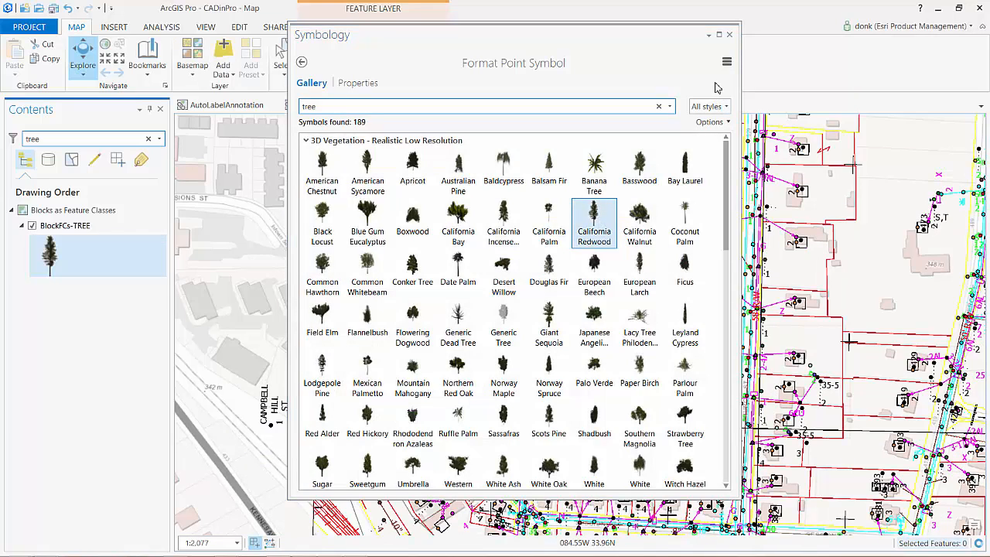
left_click(730, 36)
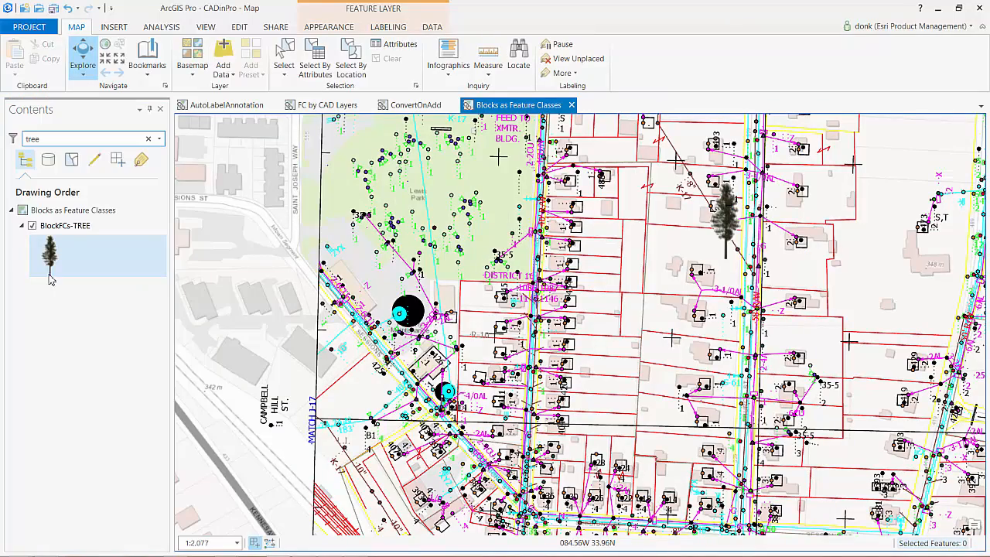
Filter the layer list by "pole" and change the POLE point layer's symbol to the 3D Industrial Electrical Pole
left_click(45, 140)
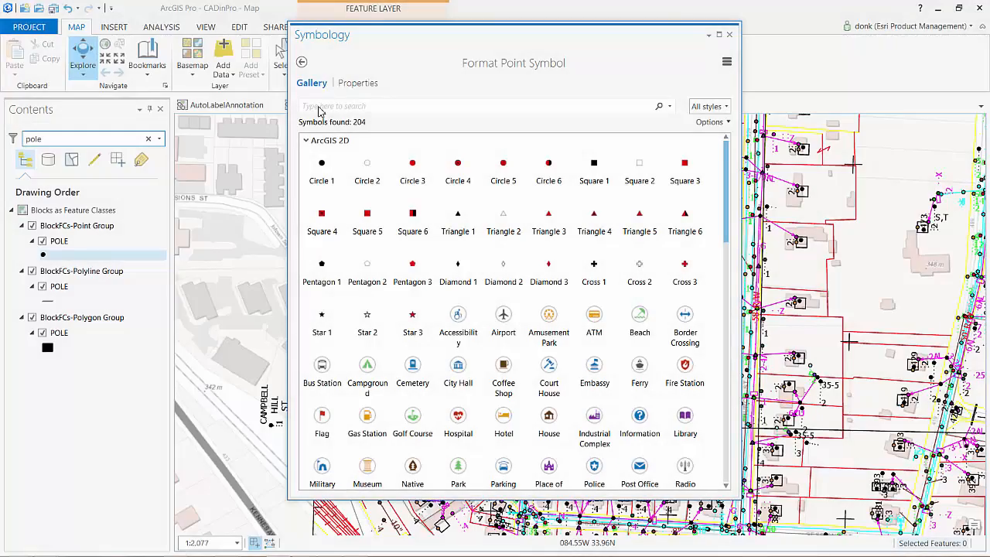
type("pole")
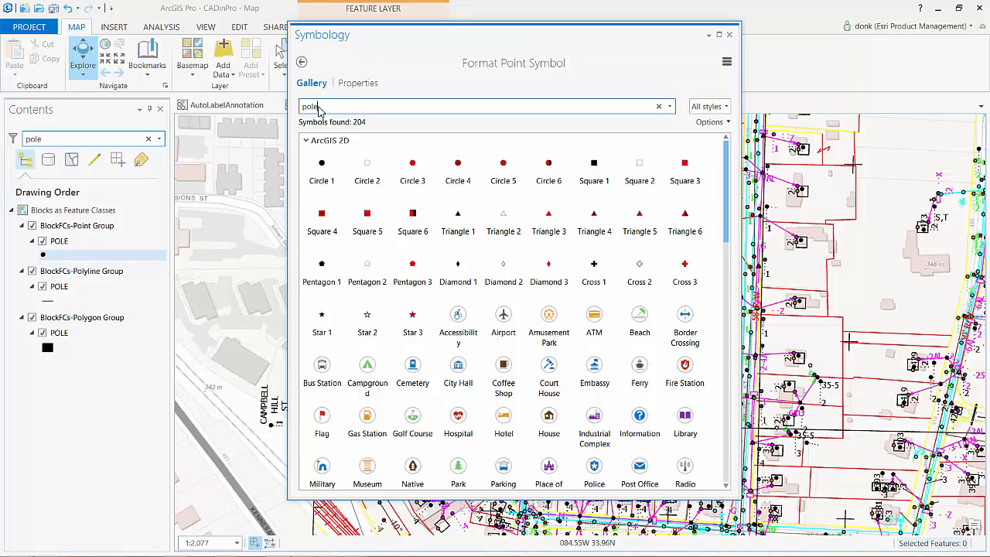
key("Return")
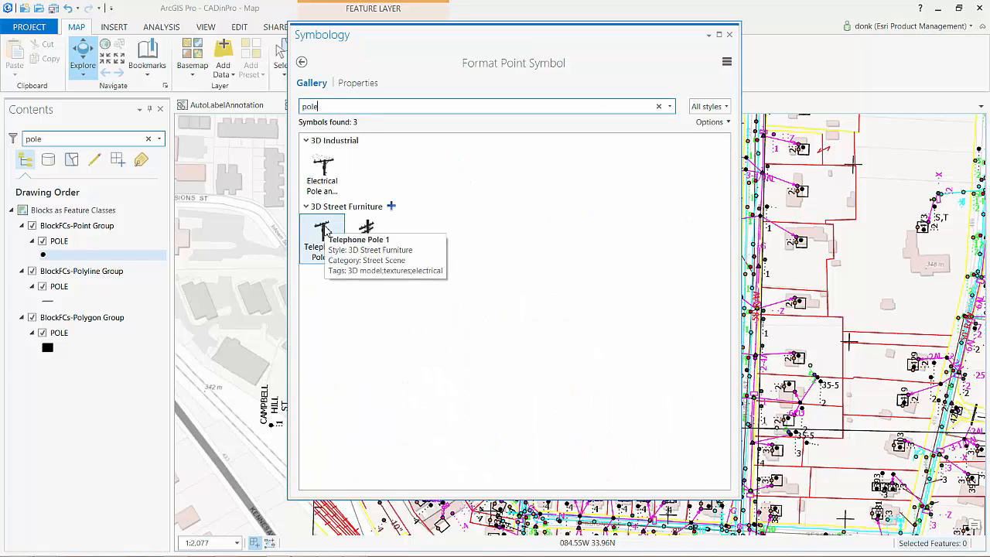
left_click(325, 172)
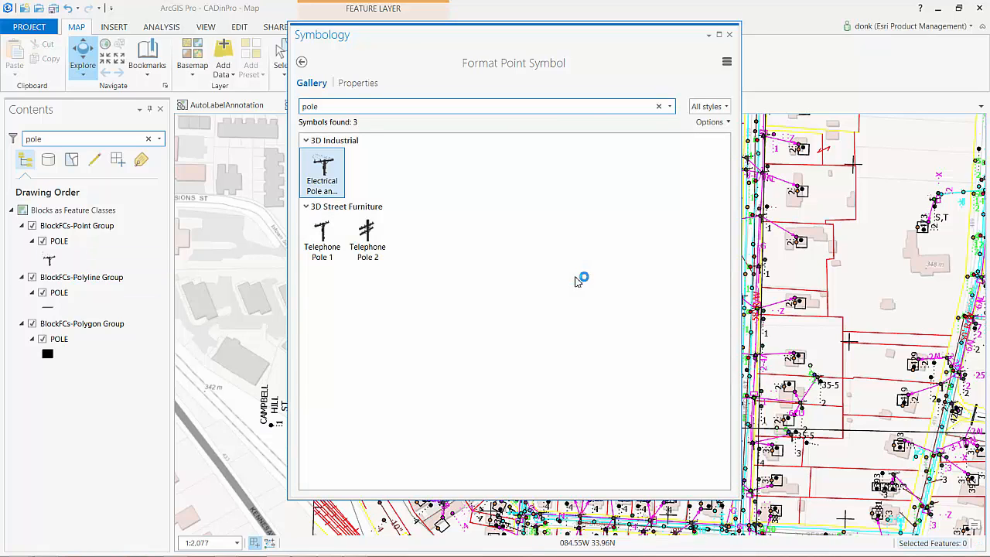
left_click(728, 34)
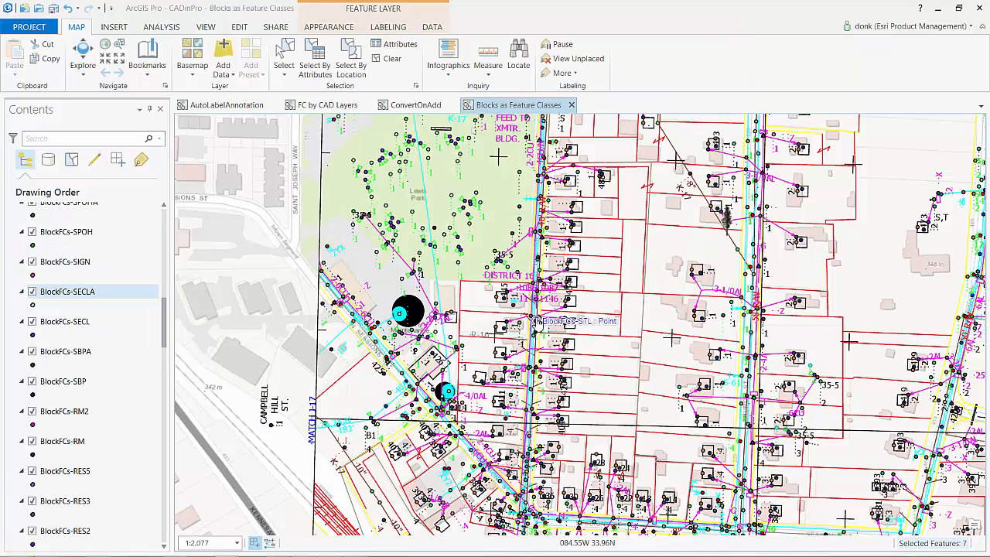
Select the BlockFCs-SECLA features where WATTS is equal to 175 and open that layer's attribute table
left_click(314, 68)
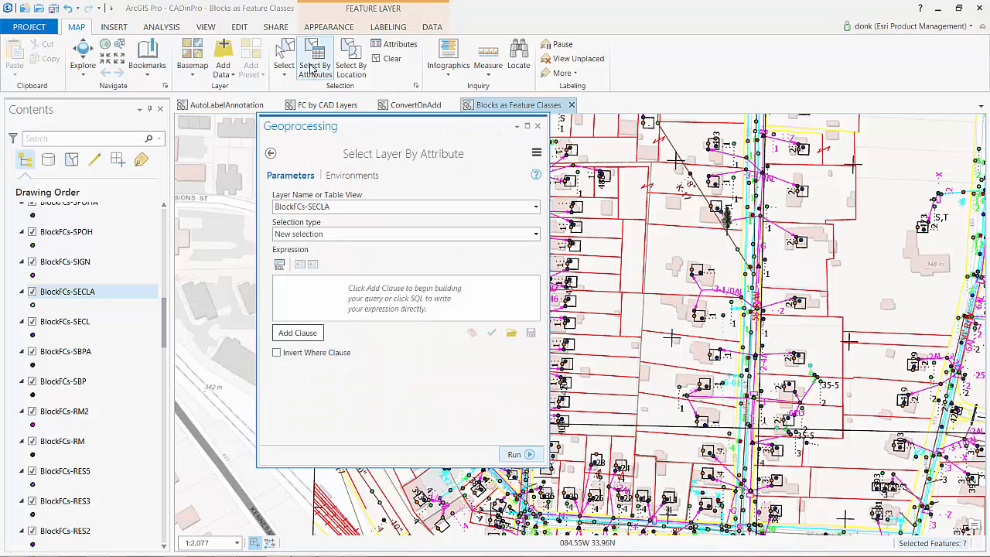
left_click(304, 329)
left_click(301, 309)
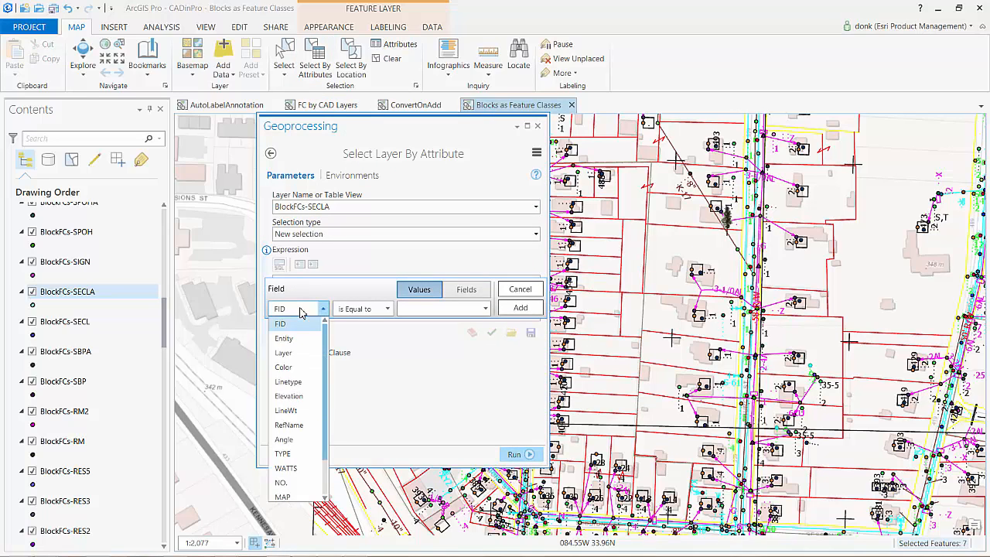
left_click(286, 468)
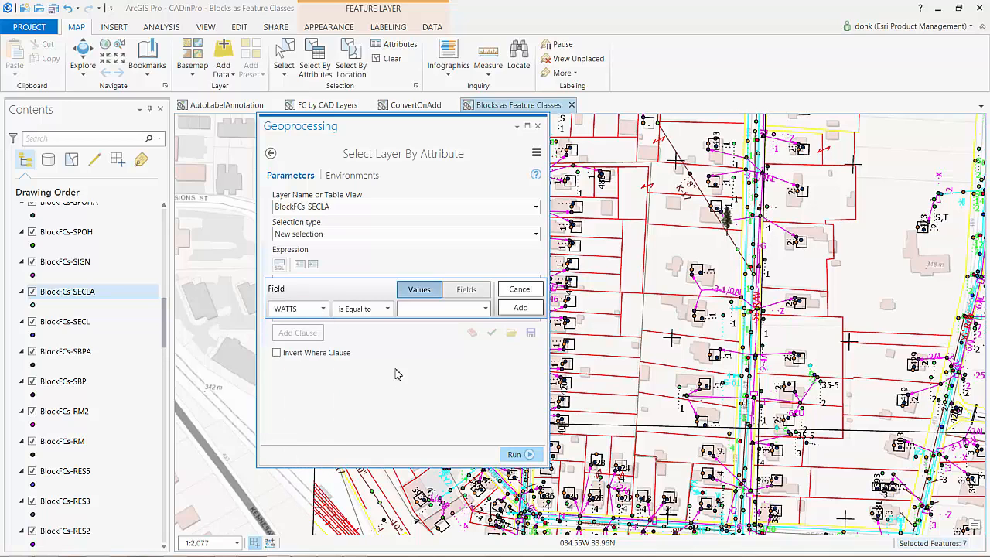
left_click(485, 308)
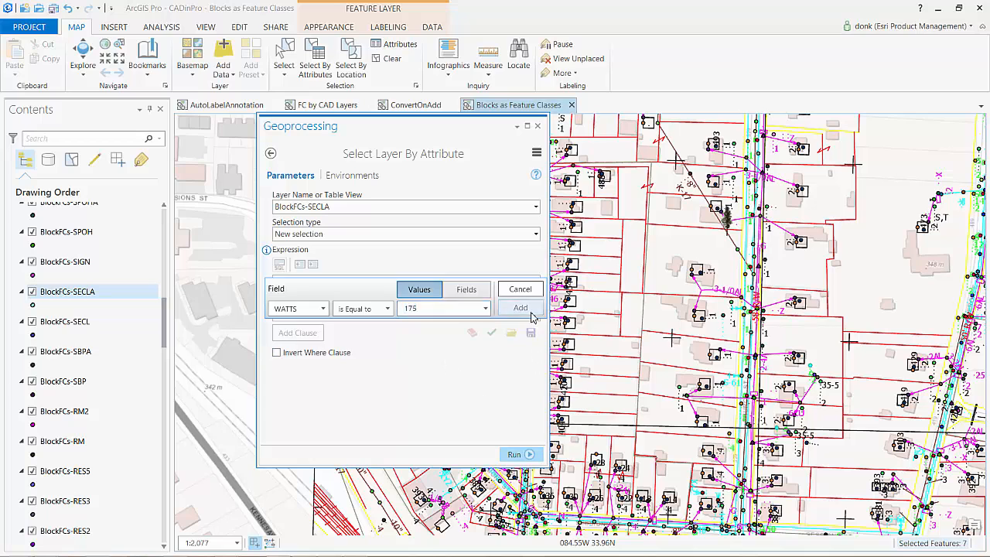
left_click(530, 312)
left_click(514, 454)
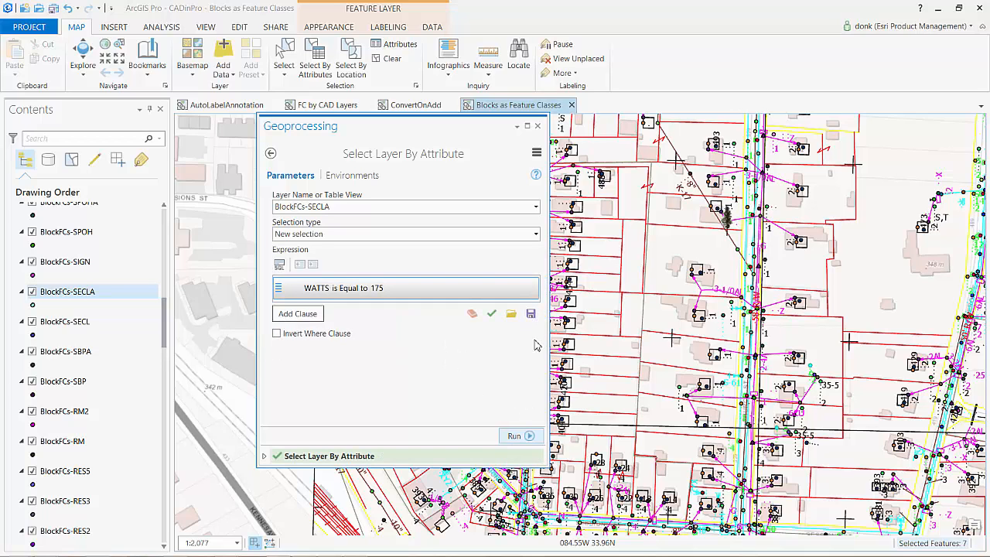
right_click(133, 295)
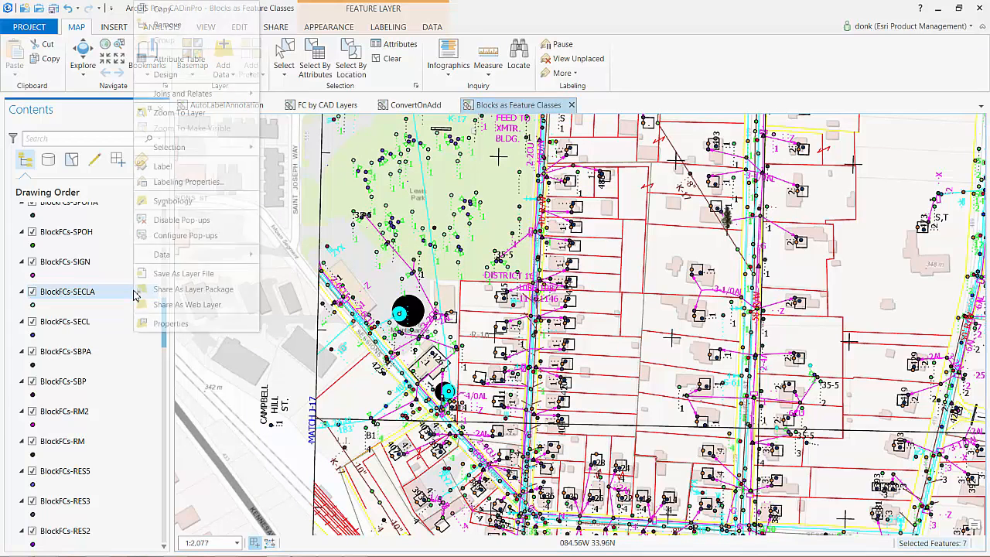
left_click(169, 60)
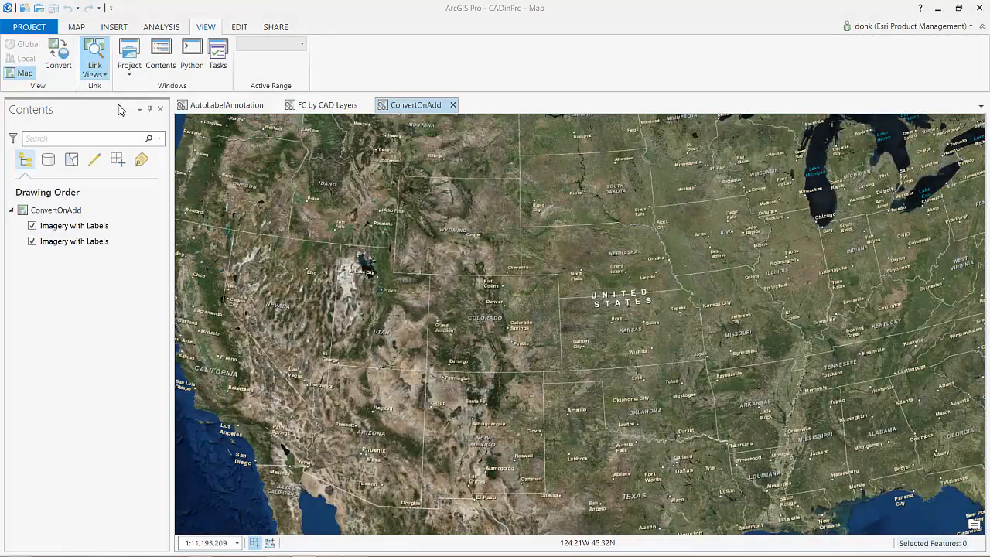
Turn on the CAD option that converts CAD feature classes to the project geodatabase when a new layer is added to a map
left_click(29, 27)
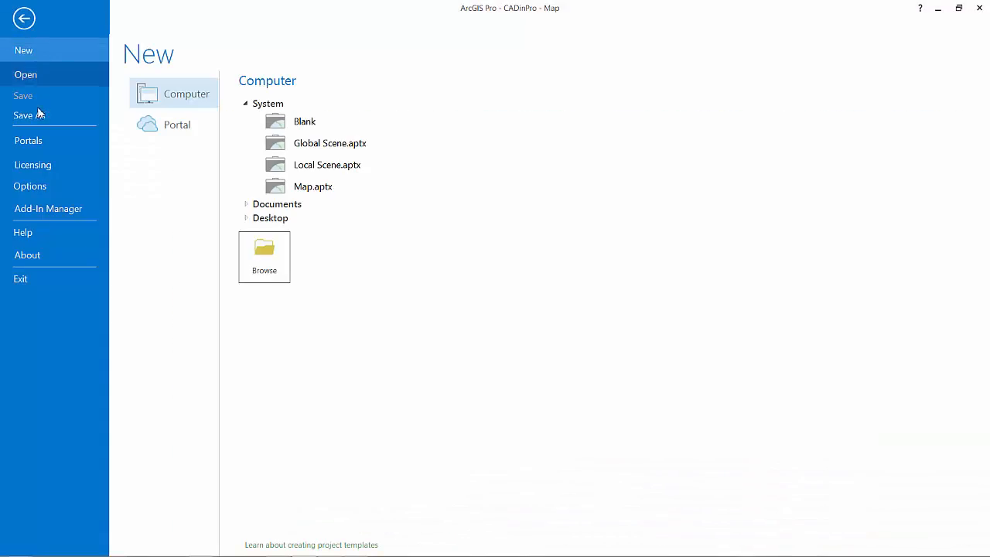
left_click(29, 186)
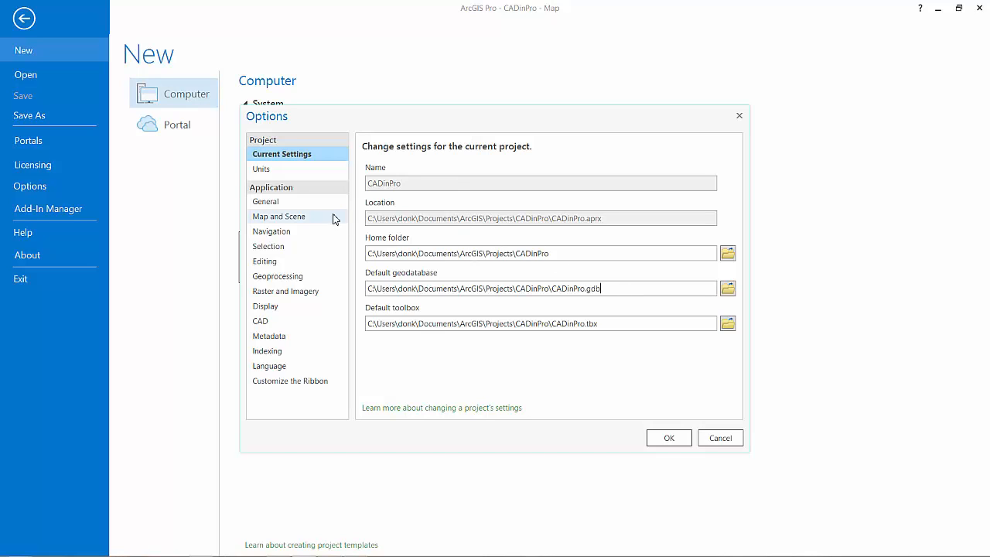
left_click(270, 322)
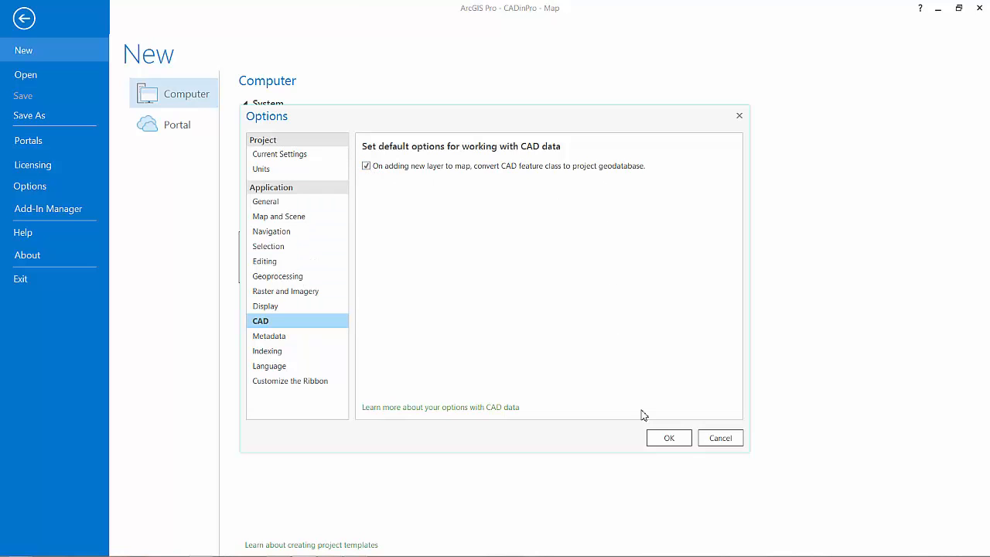
left_click(665, 437)
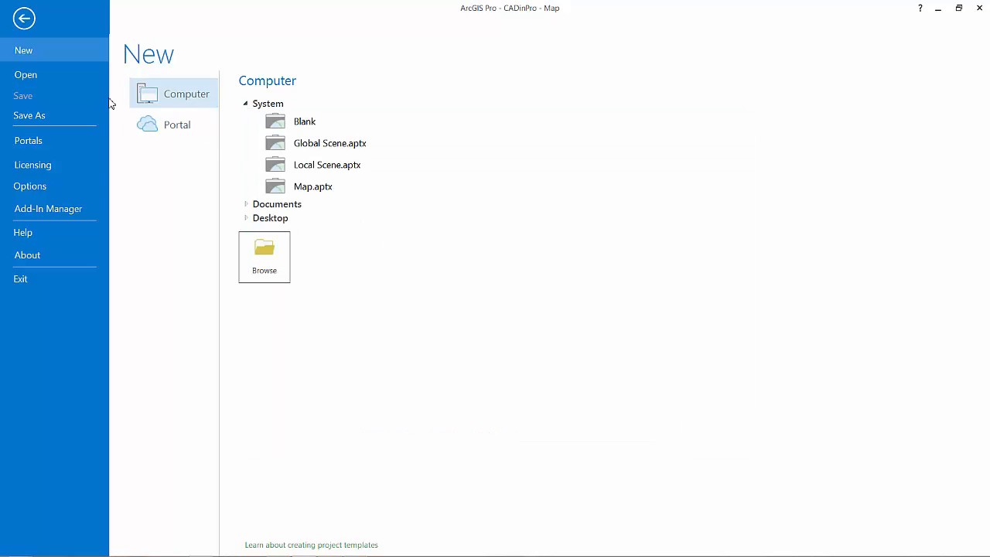
left_click(24, 18)
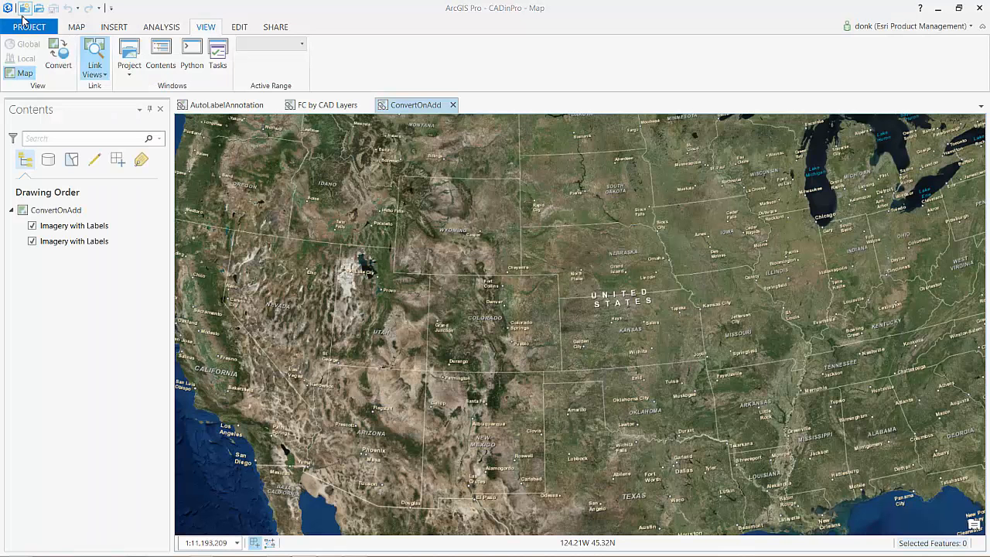
Add the Pyrimid_A CAD data to the ConvertOnAdd map
left_click(76, 27)
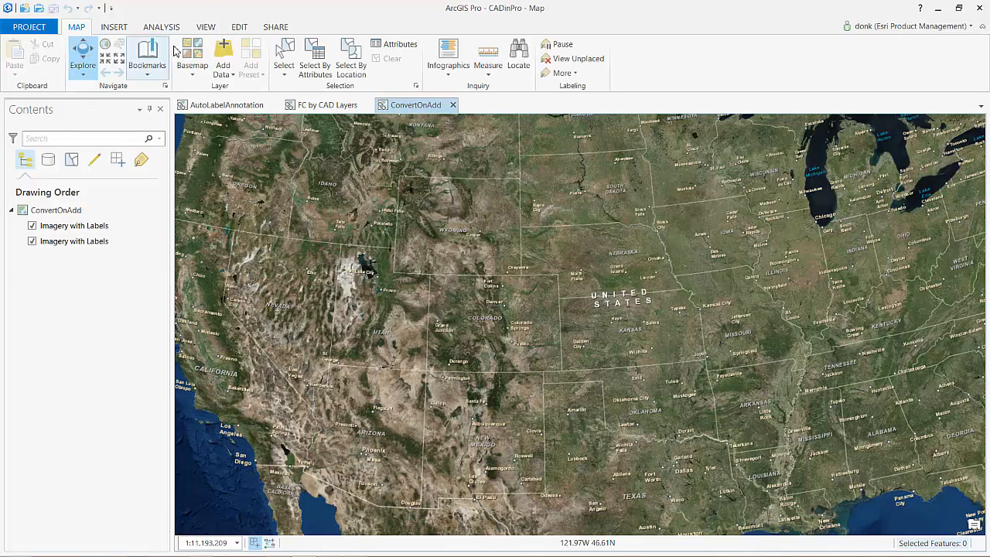
left_click(225, 56)
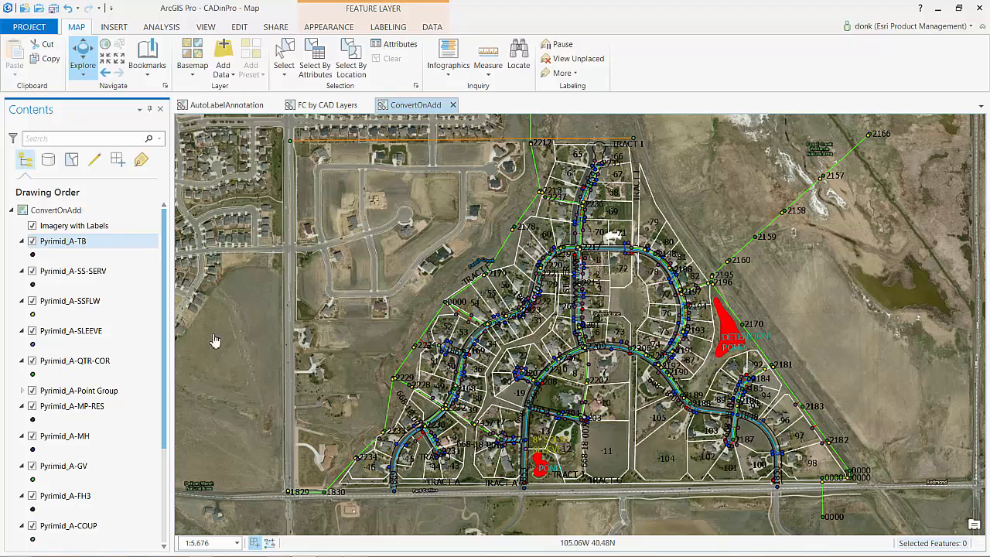
Check the data source of the Pyrimid_A-SSFLW layer in its properties, including data type and database path
left_click(91, 306)
right_click(91, 306)
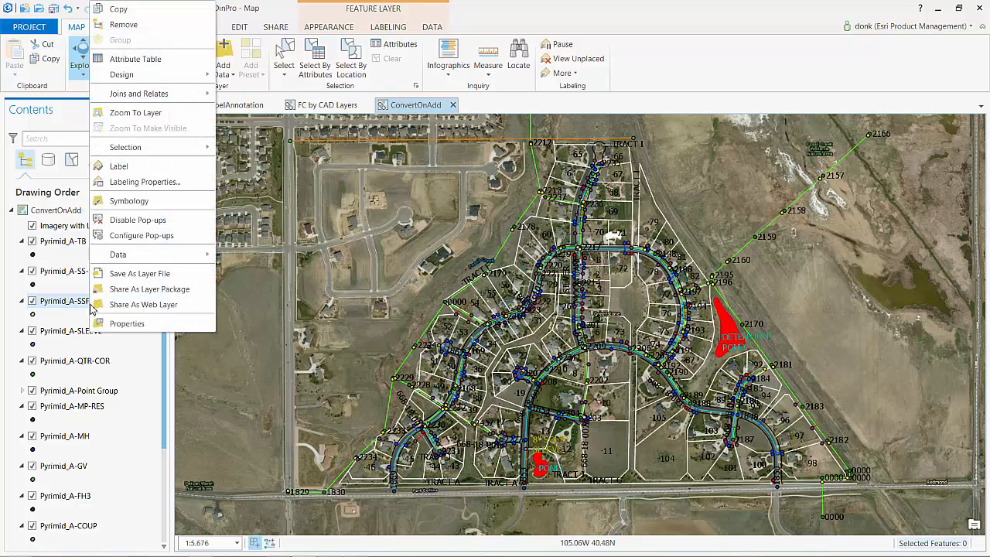
left_click(125, 324)
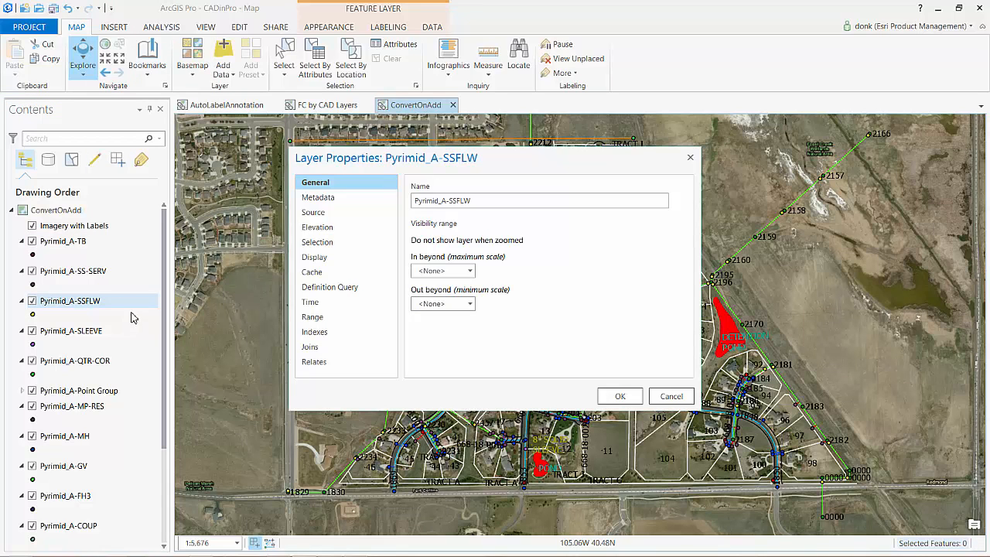
left_click(312, 214)
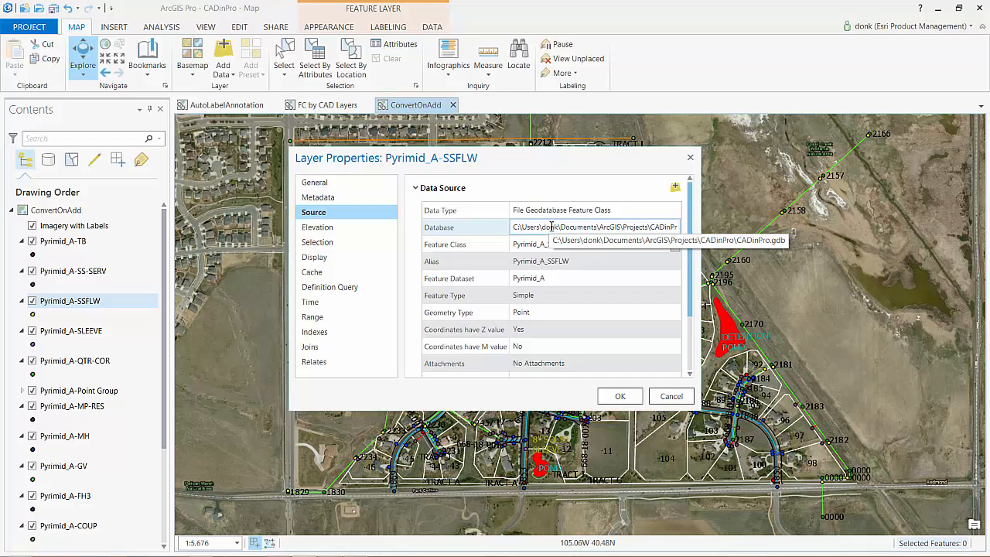
left_click(671, 397)
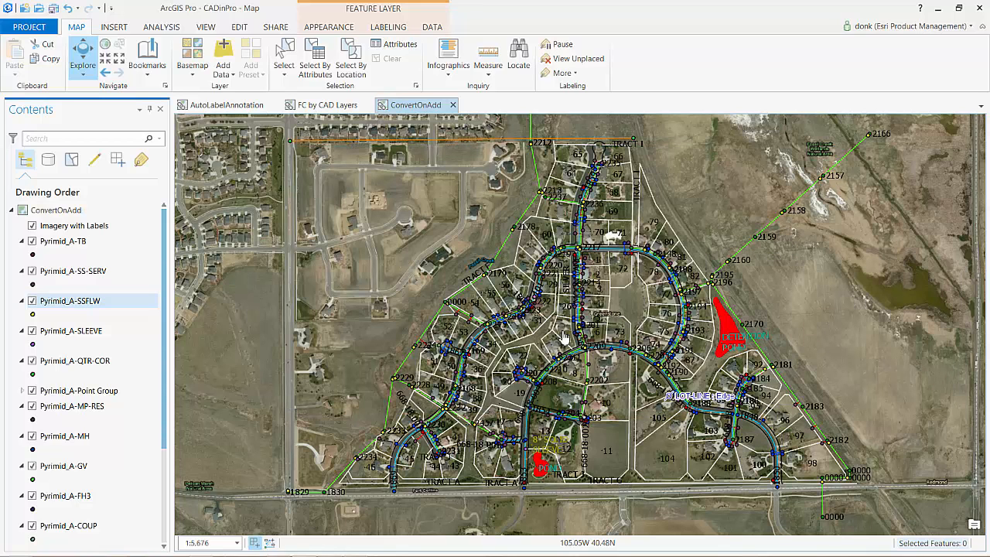
Set the Layer attribute of the LOT-LINE line feature template to LOT-LINE
left_click(206, 27)
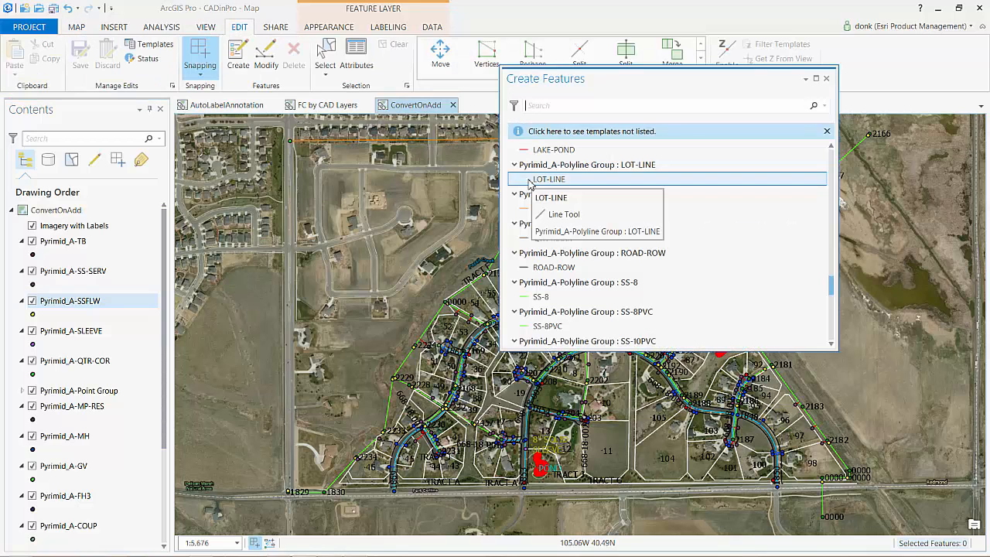
left_click(531, 182)
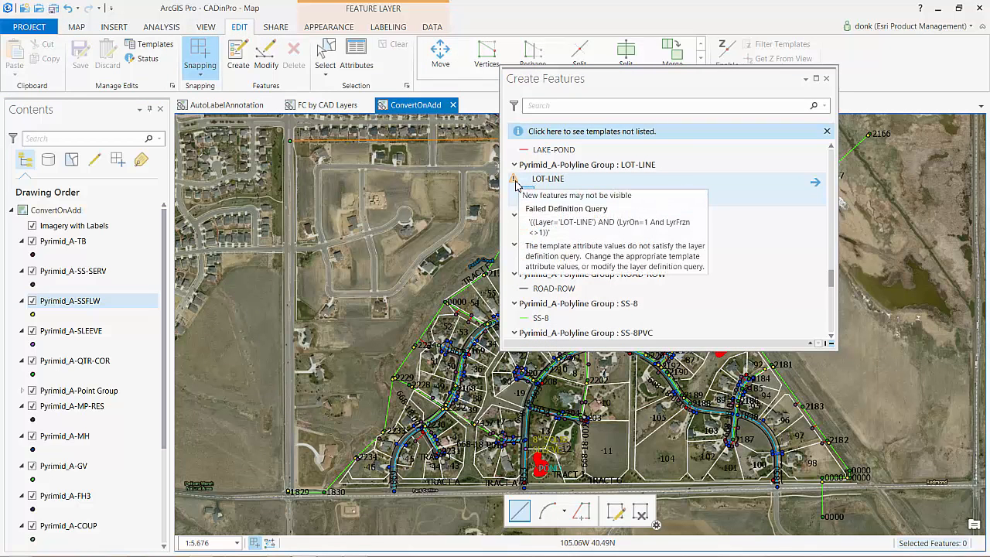
right_click(546, 193)
left_click(572, 191)
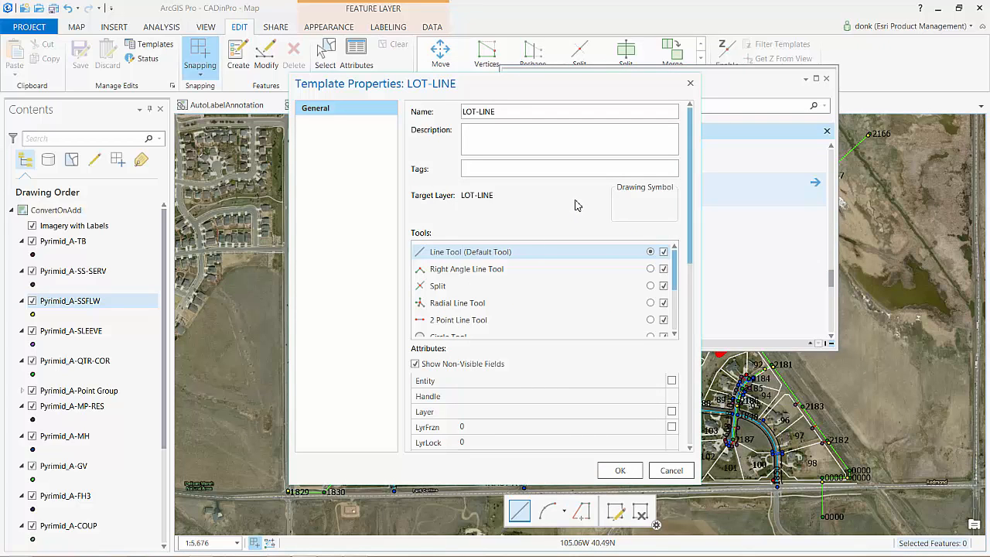
left_click(523, 410)
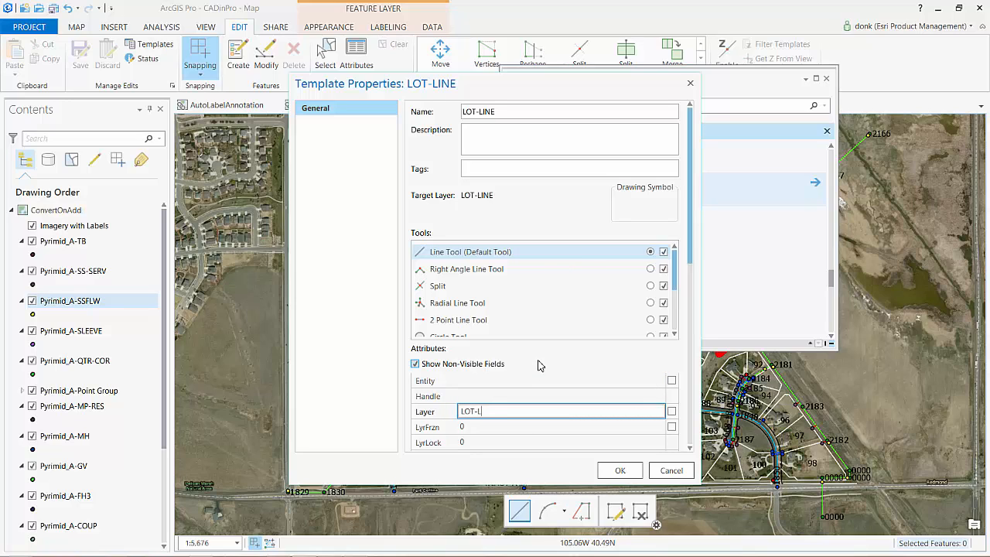
key("Return")
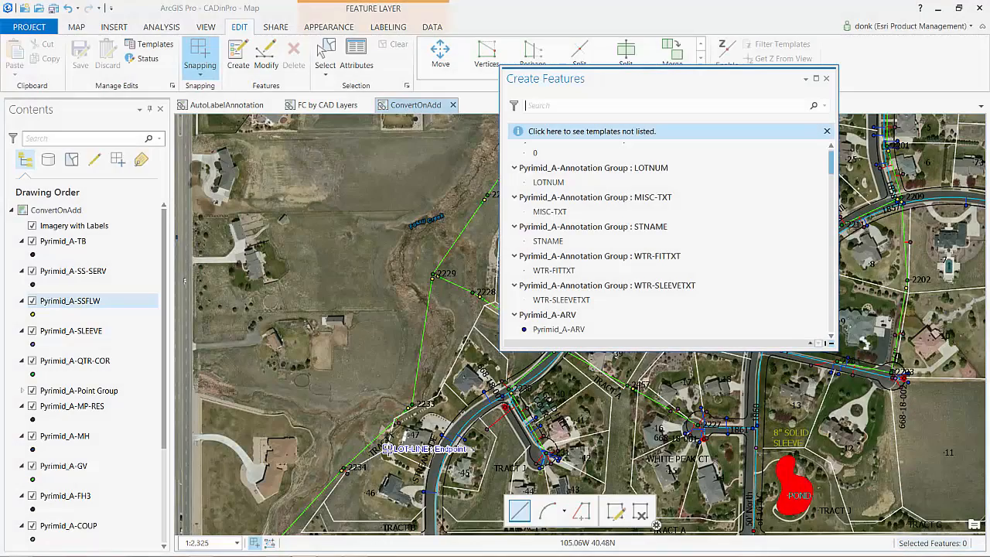
Draw a LOT-LINE polyline around the property west of lots 46 and 47, snapped to existing lot-line endpoints and ending near point 2234, and save the edits
left_click(387, 448)
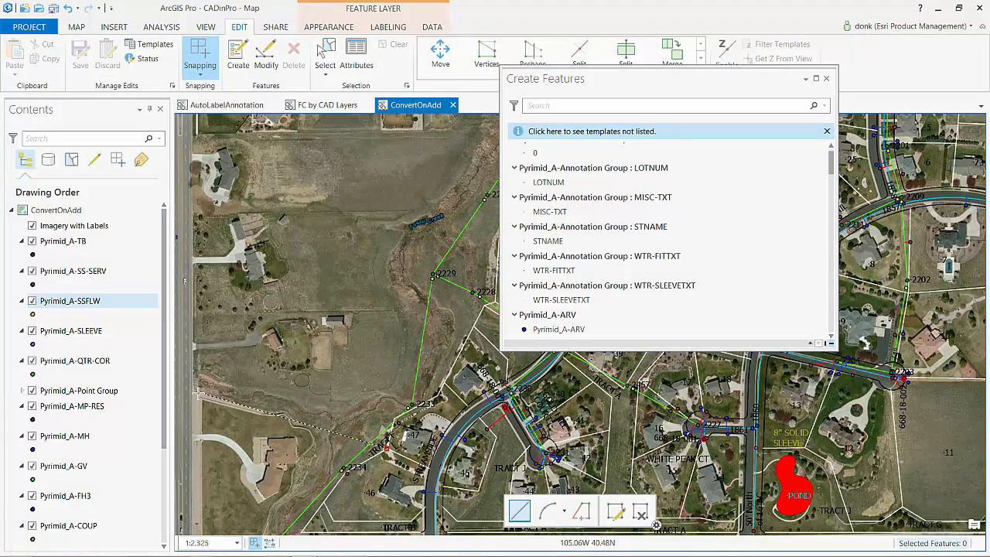
left_click(198, 393)
scroll(216, 461, "down", 2)
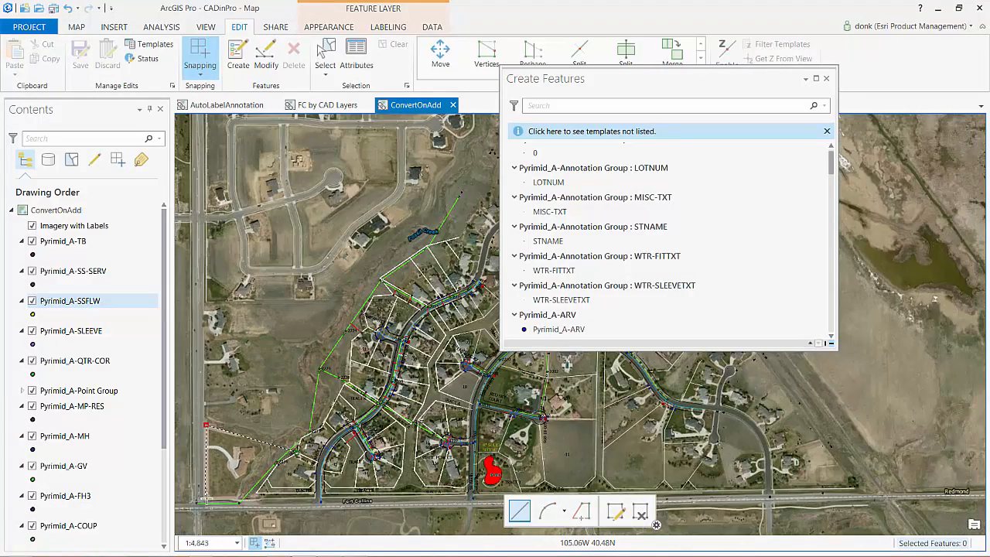
scroll(213, 495, "up", 2)
scroll(213, 495, "up", 2)
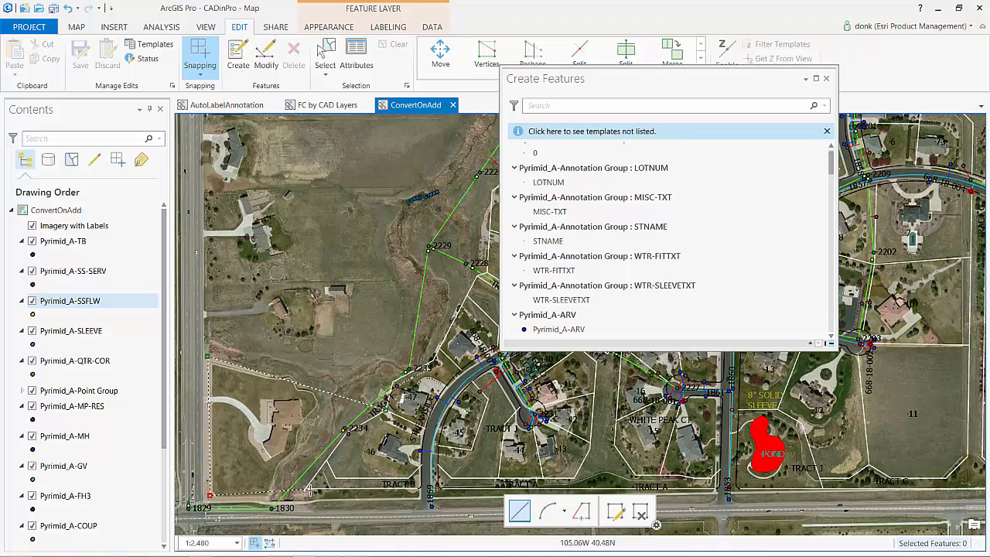
scroll(308, 490, "up", 2)
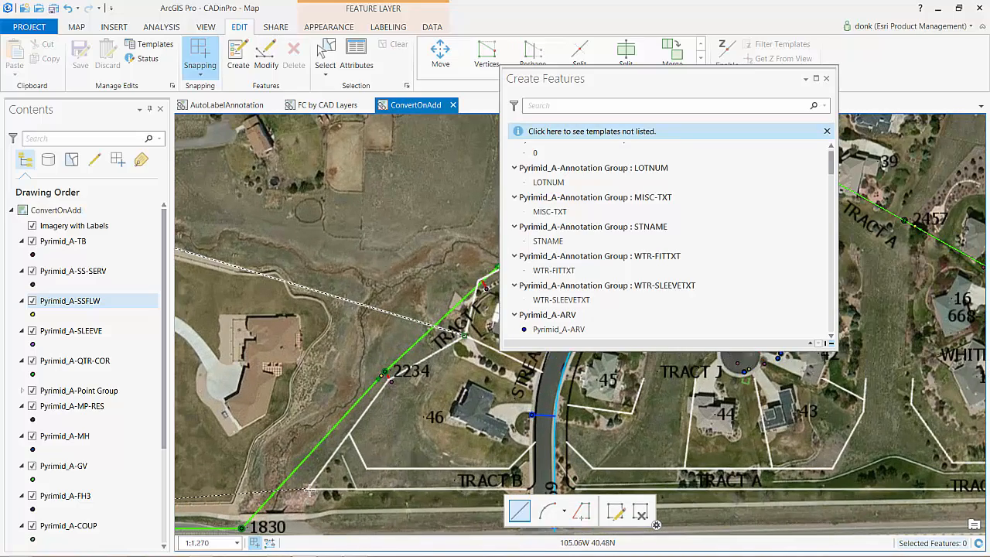
left_click(308, 489)
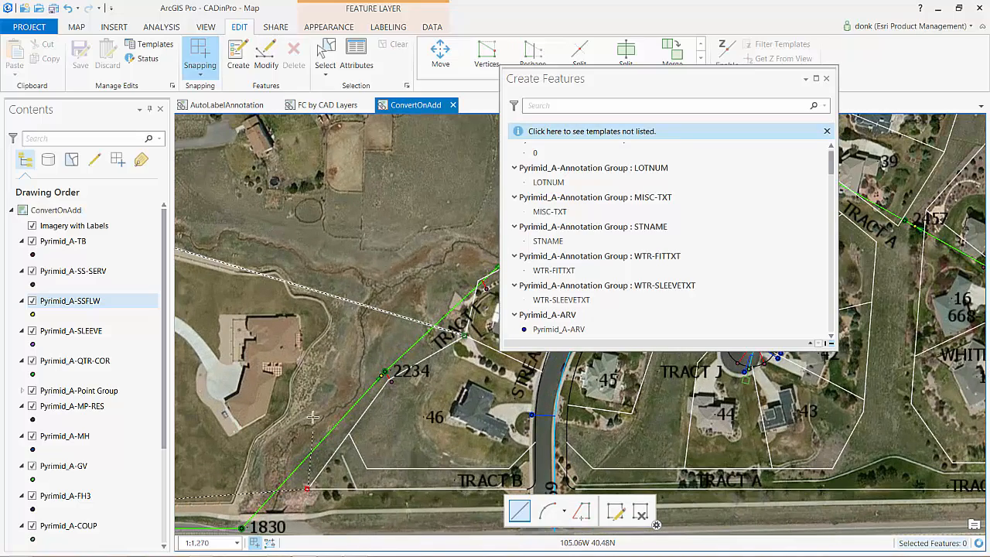
double_click(387, 379)
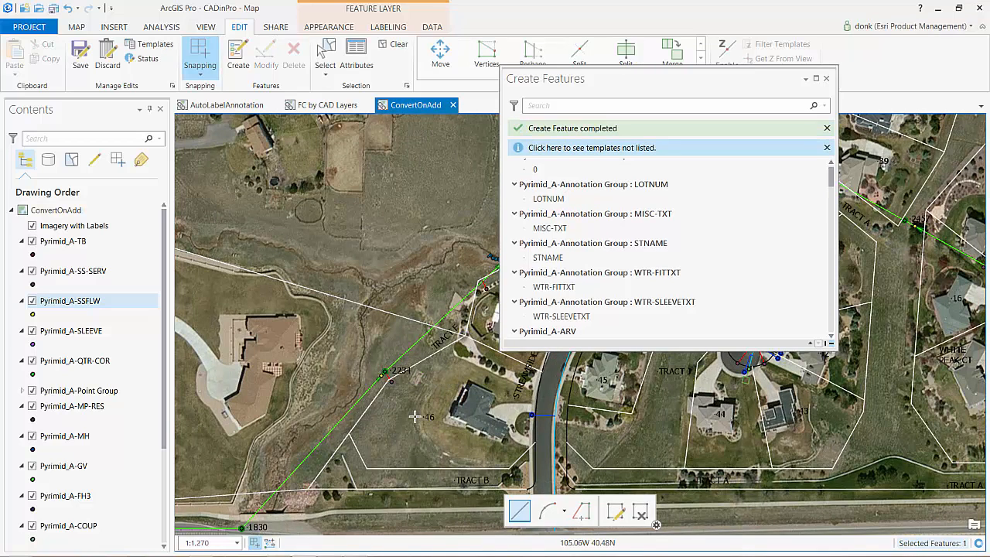
left_click(826, 78)
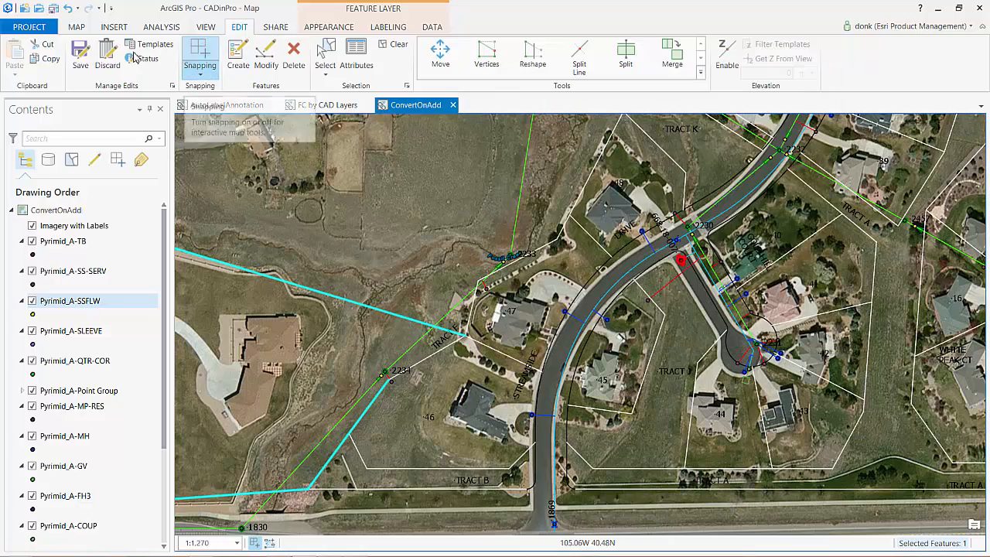
left_click(80, 58)
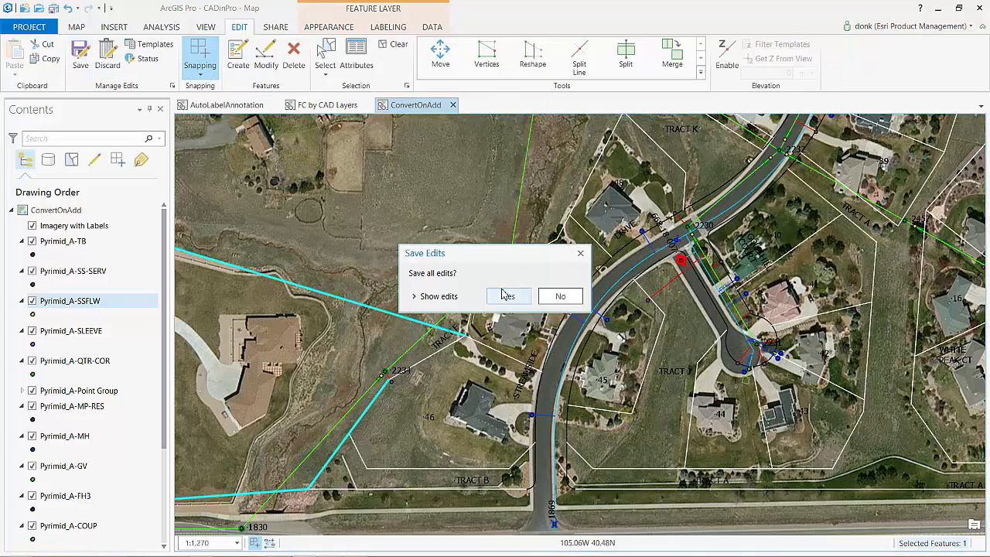